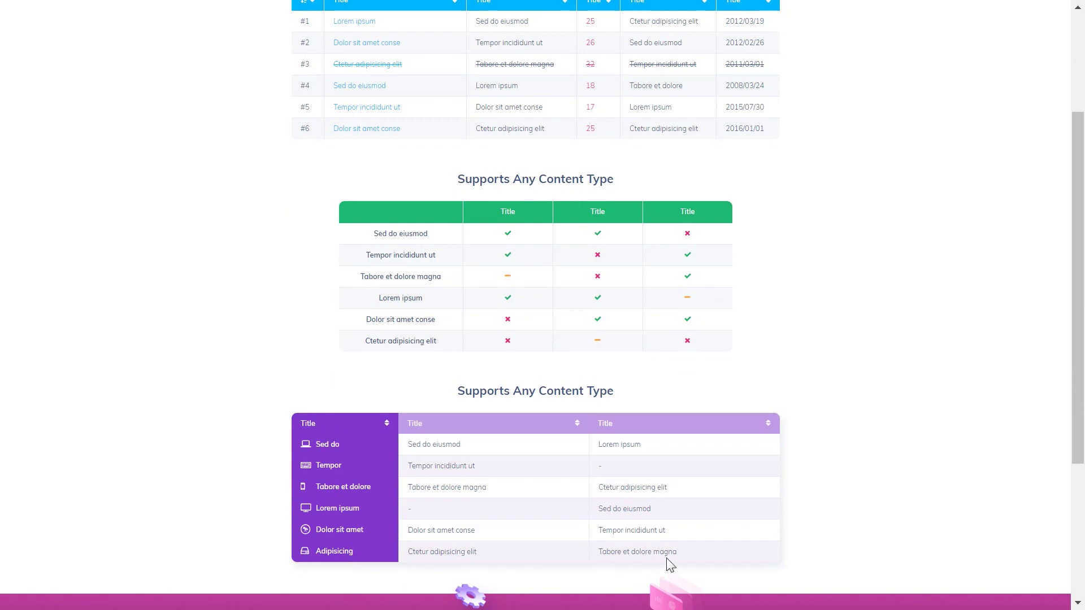
- Toggle sorting on the purple demo table's headers, ending sorted by the third column
{"action": "scroll", "coordinate": [602, 447], "scroll_direction": "up", "scroll_amount": 3}
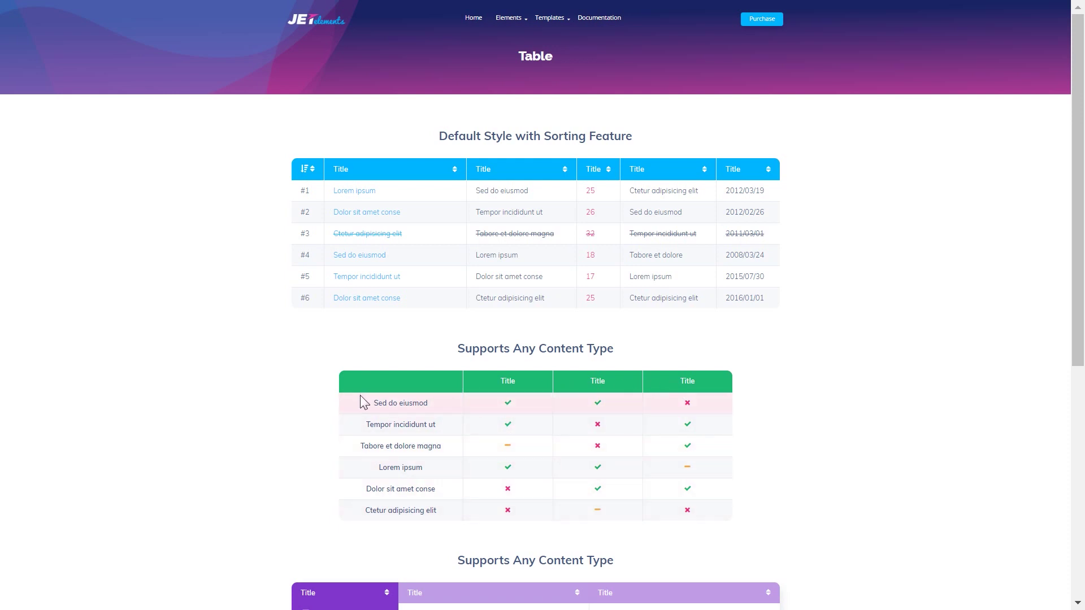
{"action": "scroll", "coordinate": [784, 455], "scroll_direction": "down", "scroll_amount": 3}
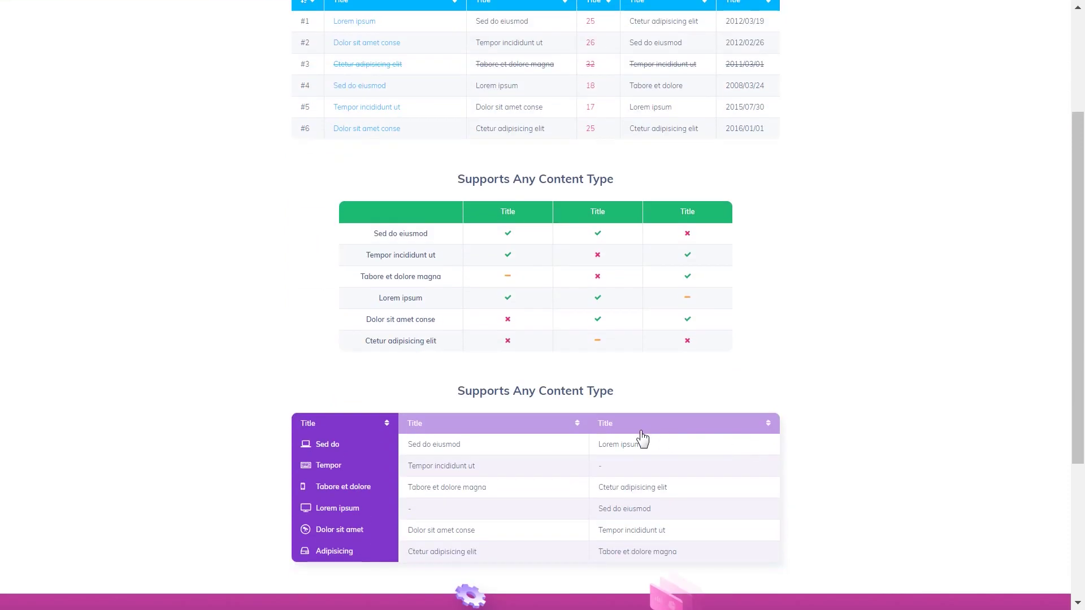
{"action": "left_click", "coordinate": [577, 425]}
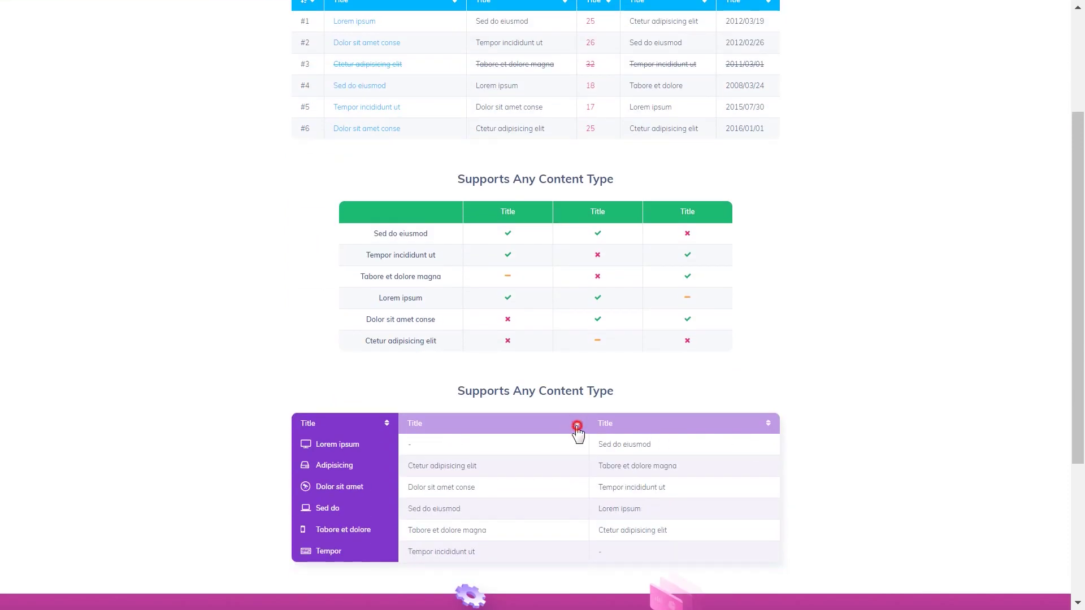
{"action": "left_click", "coordinate": [577, 425]}
{"action": "left_click", "coordinate": [387, 424]}
{"action": "left_click", "coordinate": [575, 423]}
{"action": "left_click", "coordinate": [767, 425]}
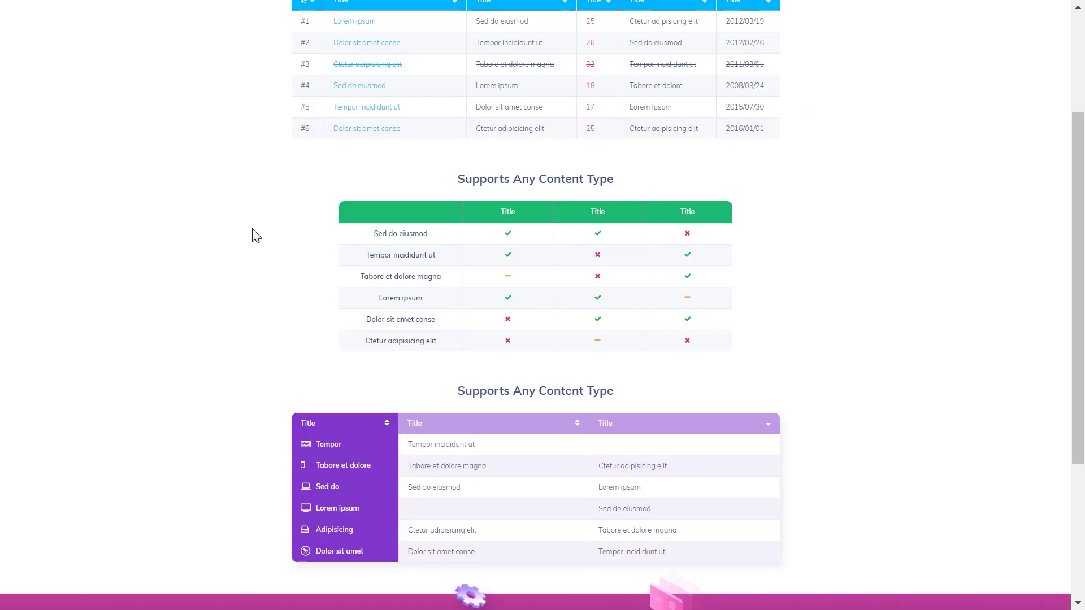
- Scroll the Monstroid2 Multipurpose Modular Elementor product page on TemplateMonster
{"action": "scroll", "coordinate": [252, 235], "scroll_direction": "up", "scroll_amount": 3}
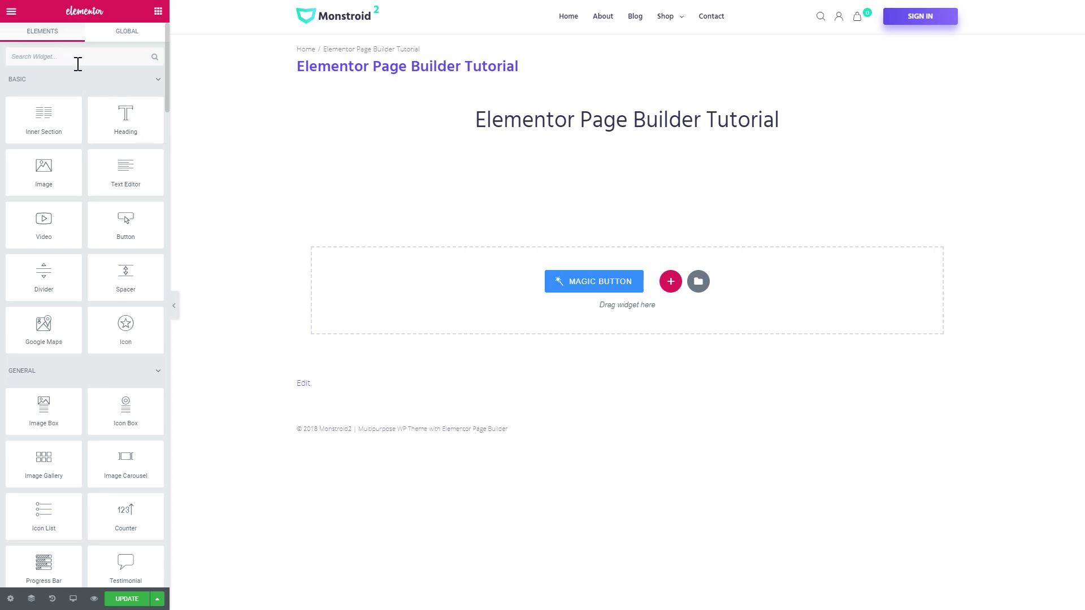
- Search the widgets for 'tabl' and drag the Table widget onto the empty page
{"action": "left_click", "coordinate": [76, 59]}
{"action": "type", "text": "ta"}
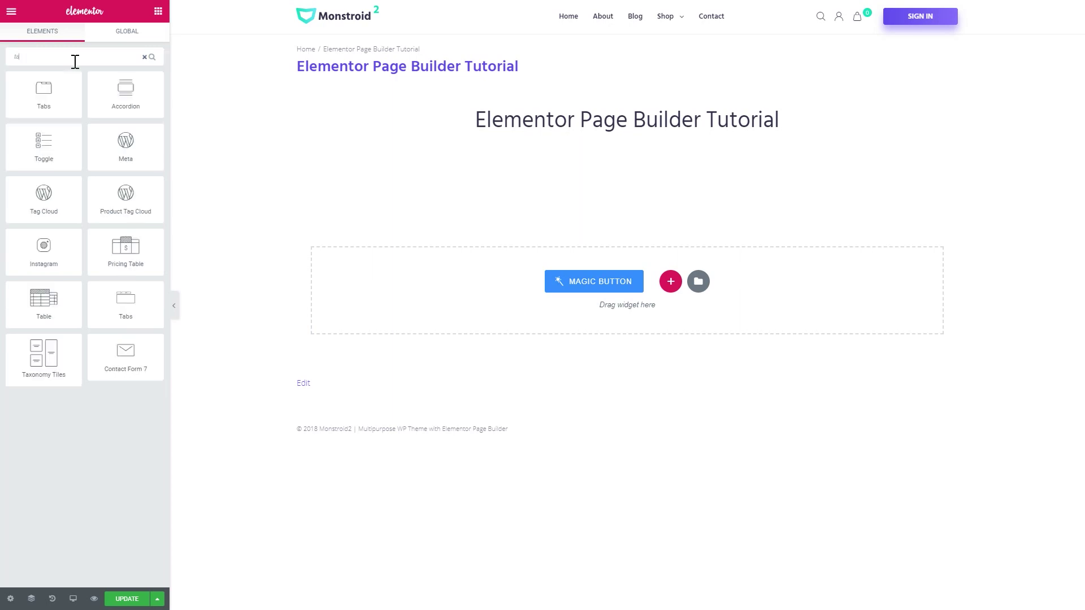
{"action": "type", "text": "ble"}
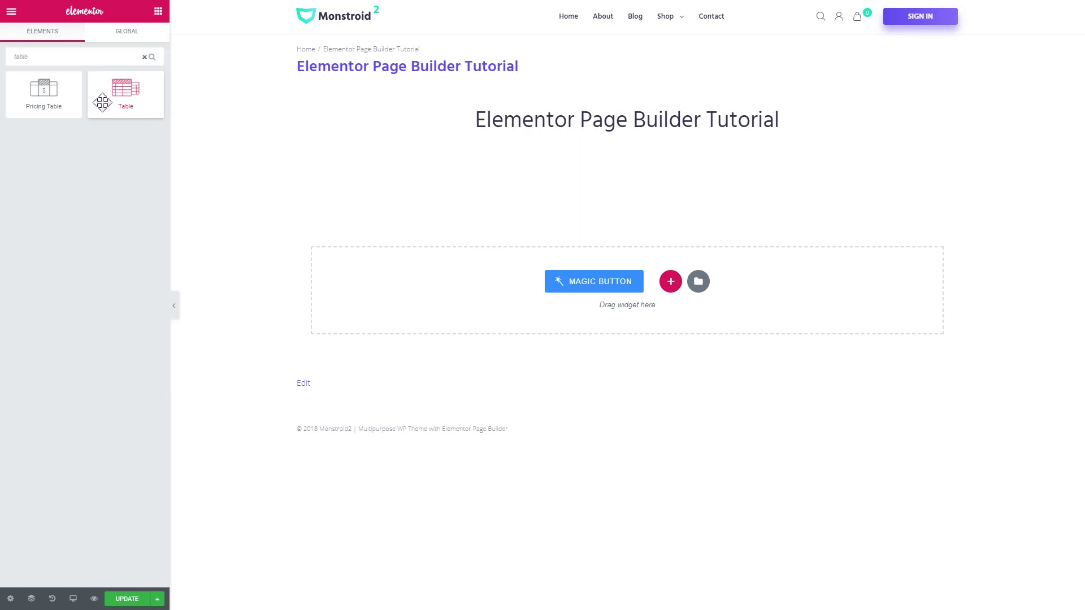
{"action": "left_click_drag", "start_coordinate": [120, 112], "coordinate": [467, 297]}
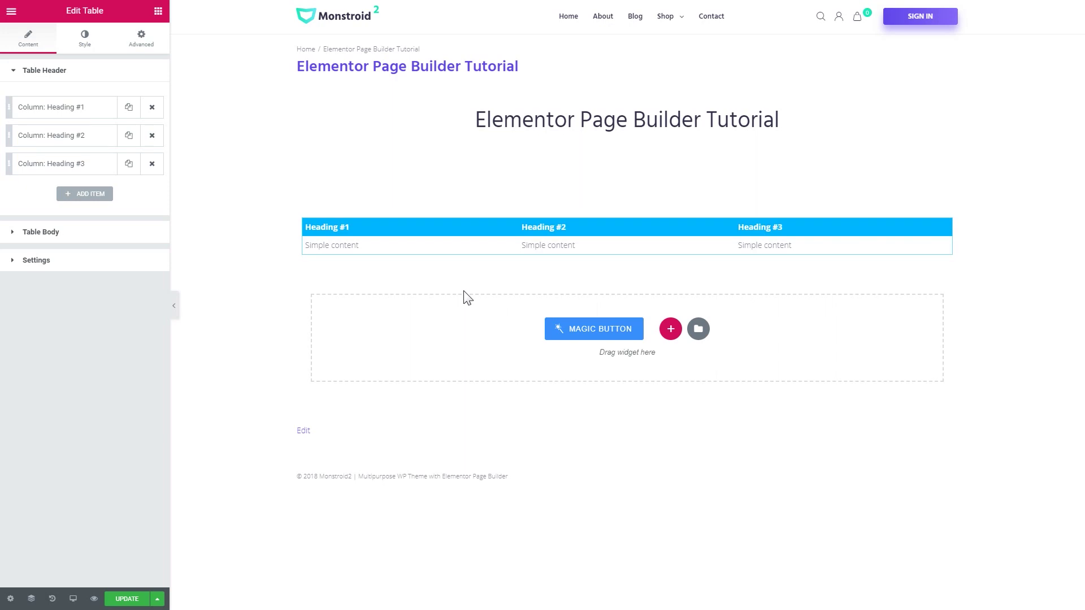
- Re-expand Table Header and inspect Column: Heading #1's settings before collapsing them
{"action": "left_click", "coordinate": [63, 72]}
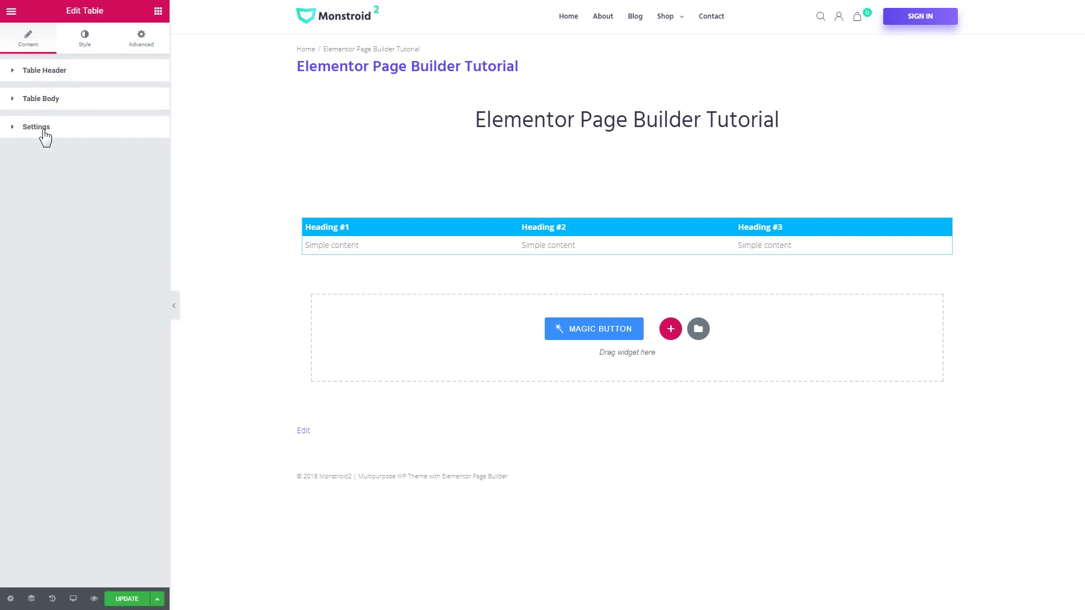
{"action": "left_click", "coordinate": [38, 72]}
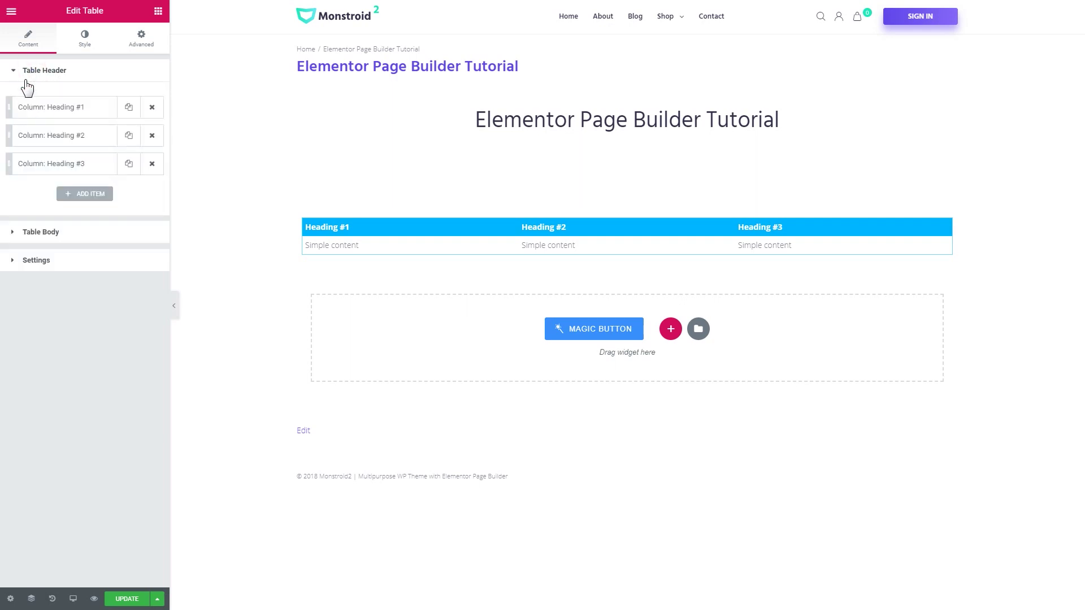
{"action": "left_click", "coordinate": [63, 113]}
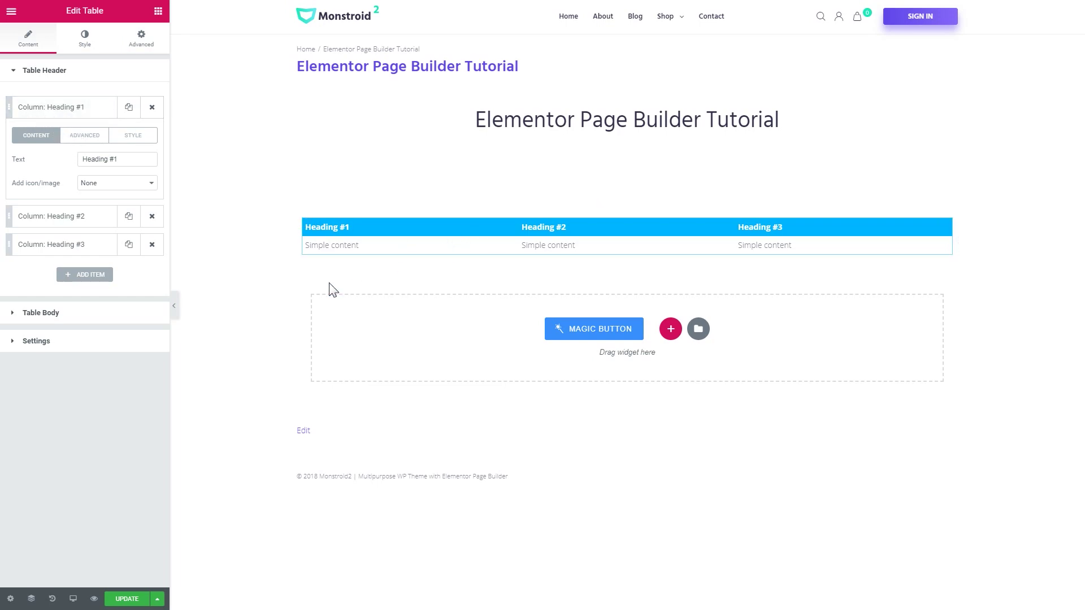
{"action": "scroll", "coordinate": [431, 339], "scroll_direction": "down", "scroll_amount": 5}
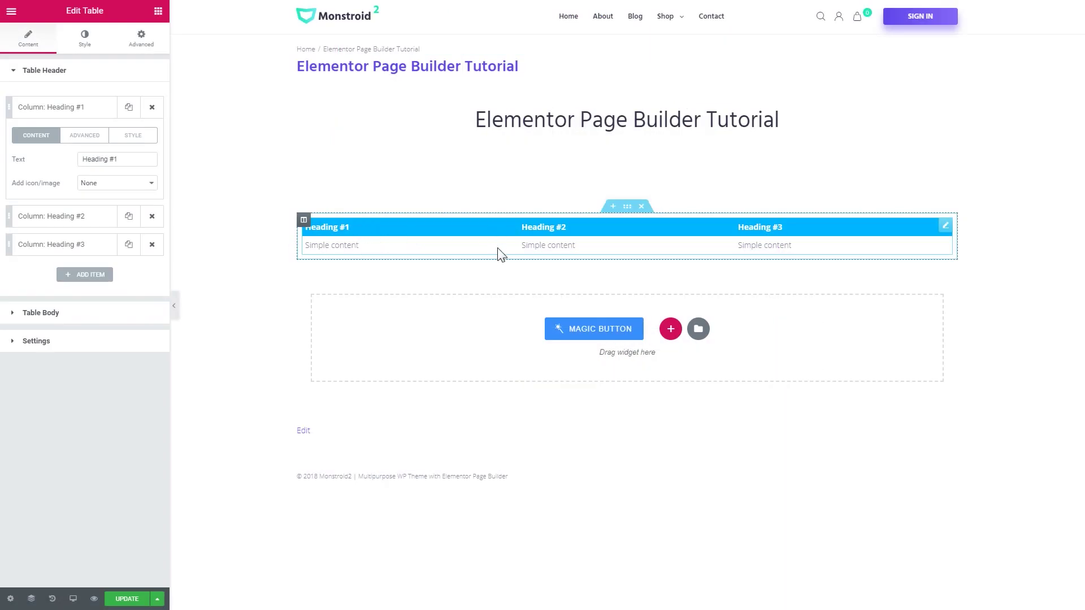
{"action": "left_click", "coordinate": [74, 109]}
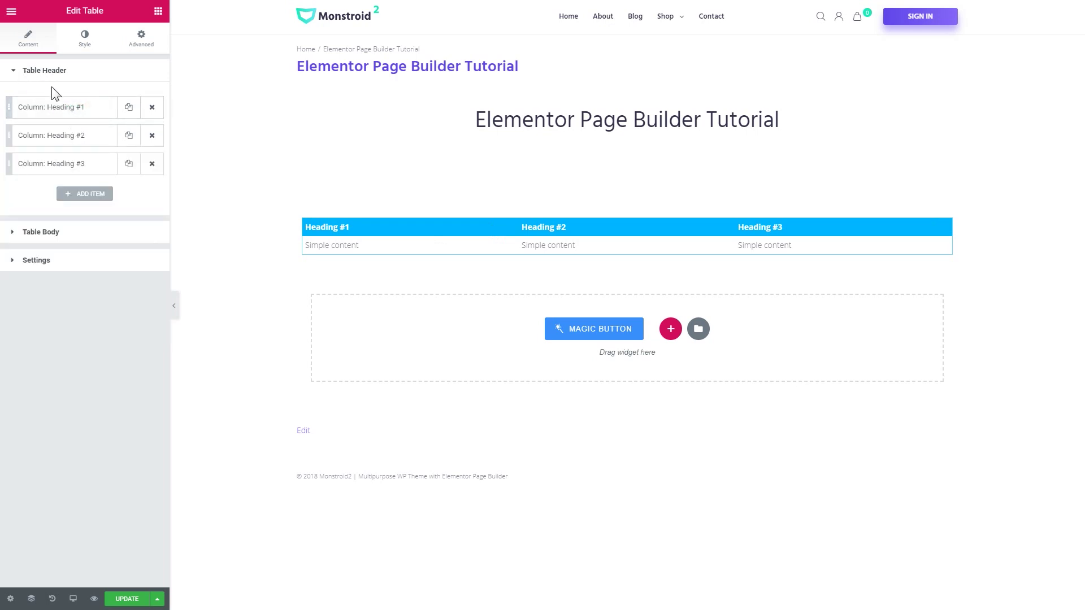
- Change Column: Heading #1's text to 'Title', leaving its icon/image at None
{"action": "left_click", "coordinate": [42, 73]}
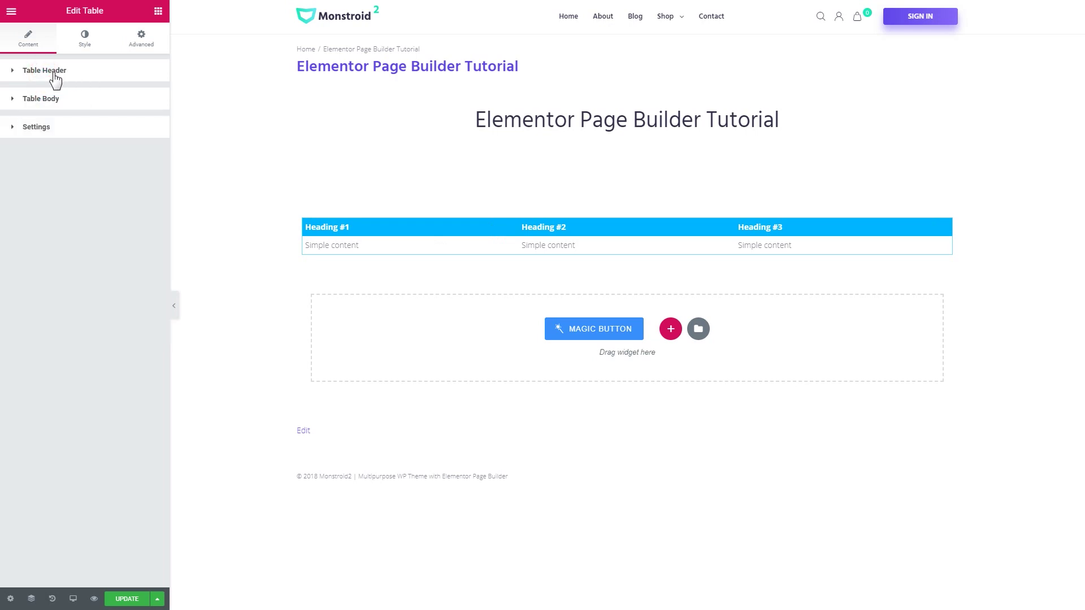
{"action": "left_click", "coordinate": [65, 107]}
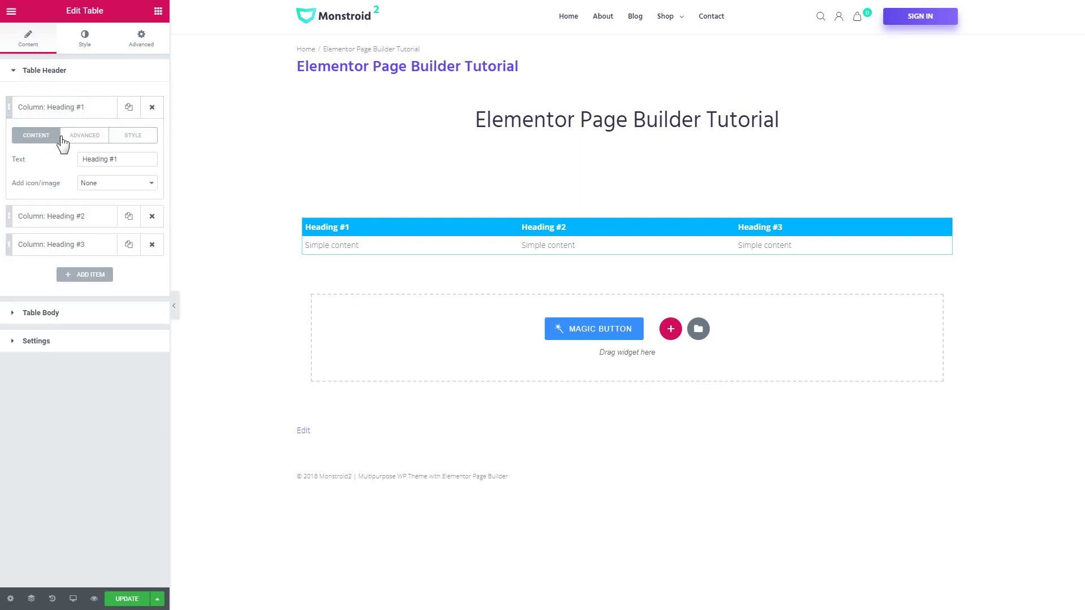
{"action": "left_click", "coordinate": [63, 137]}
{"action": "left_click", "coordinate": [133, 138]}
{"action": "left_click", "coordinate": [44, 141]}
{"action": "left_click_drag", "start_coordinate": [124, 160], "coordinate": [48, 164]}
{"action": "type", "text": "Title"}
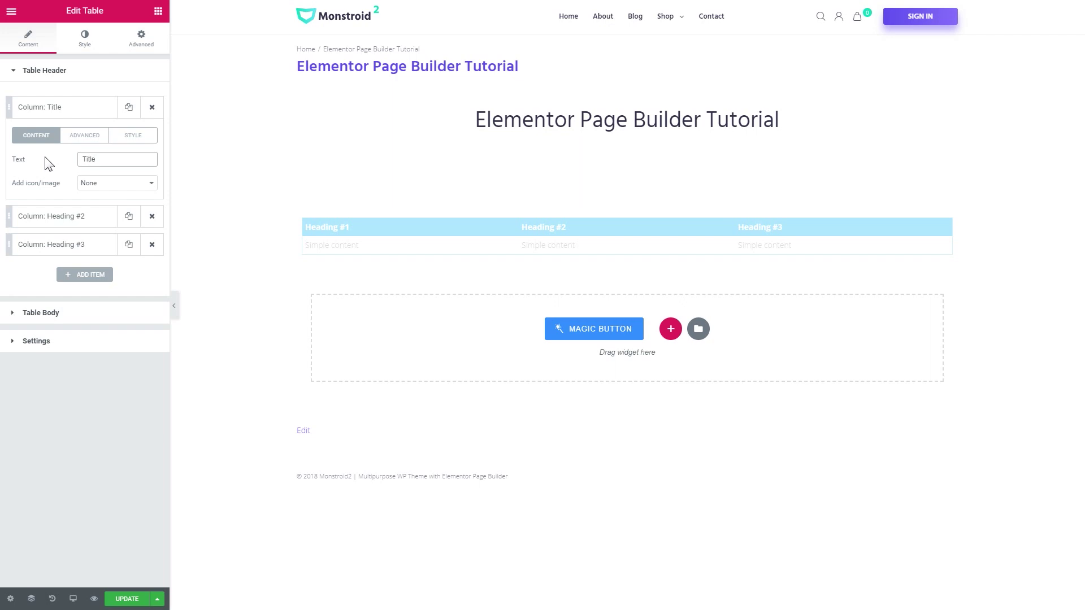
{"action": "left_click", "coordinate": [120, 185]}
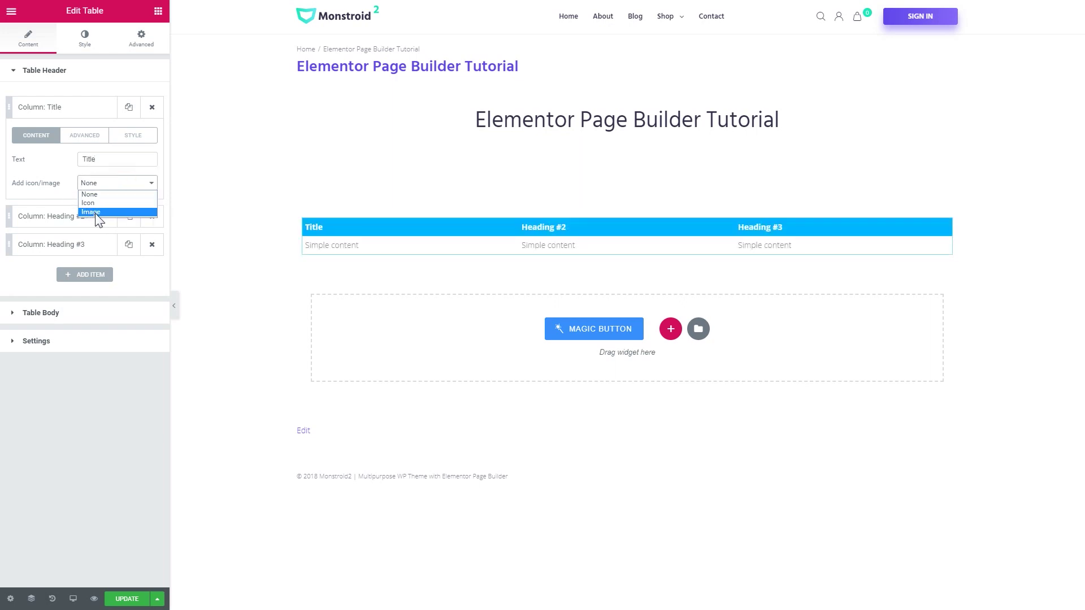
{"action": "left_click", "coordinate": [45, 183]}
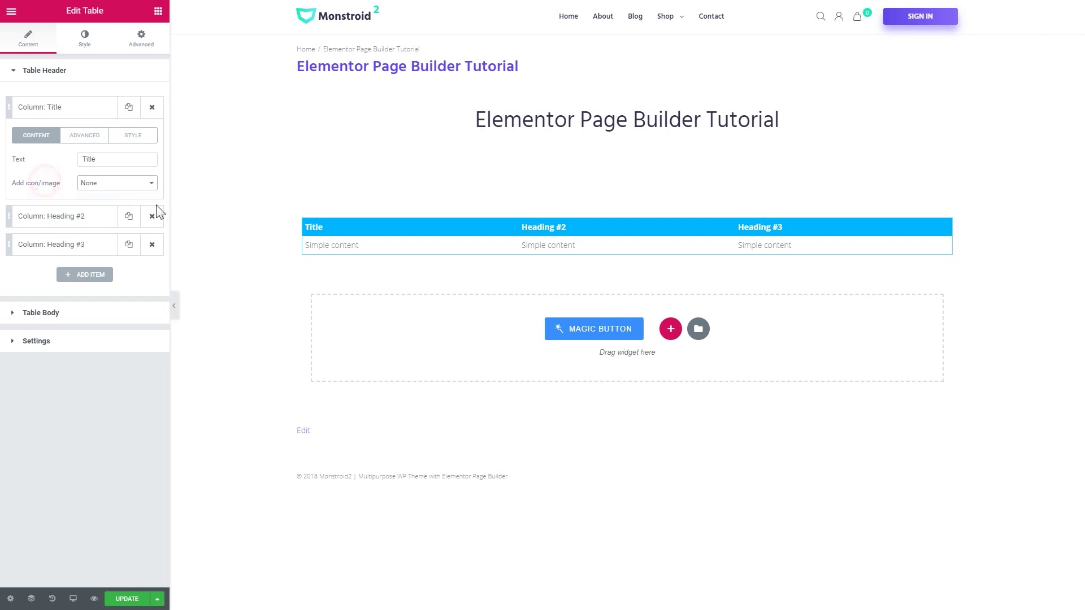
{"action": "left_click", "coordinate": [73, 139]}
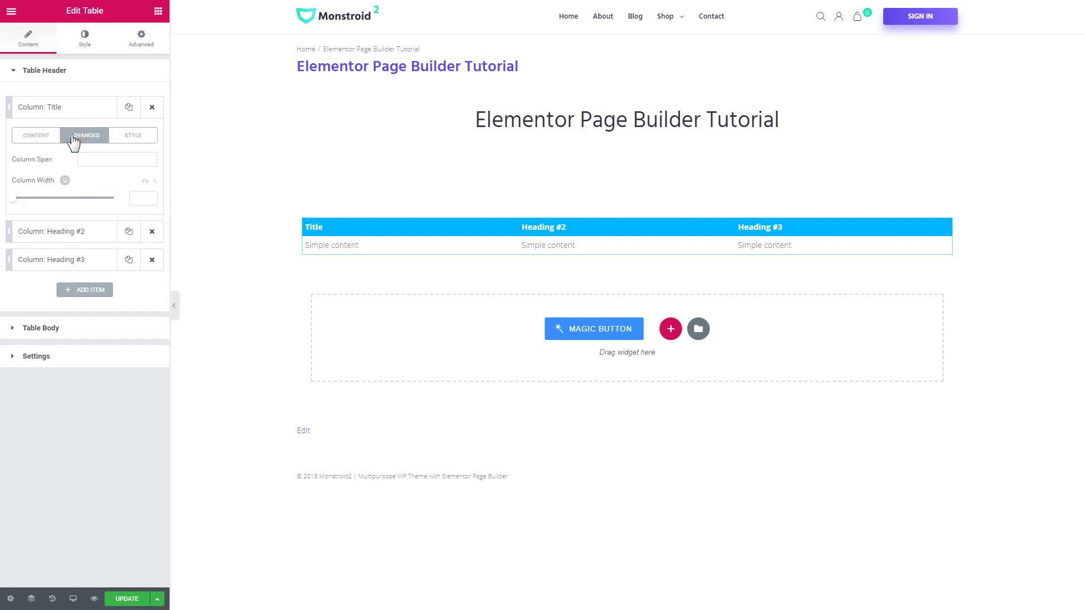
{"action": "left_click", "coordinate": [42, 161]}
{"action": "left_click_drag", "start_coordinate": [12, 197], "coordinate": [36, 198]}
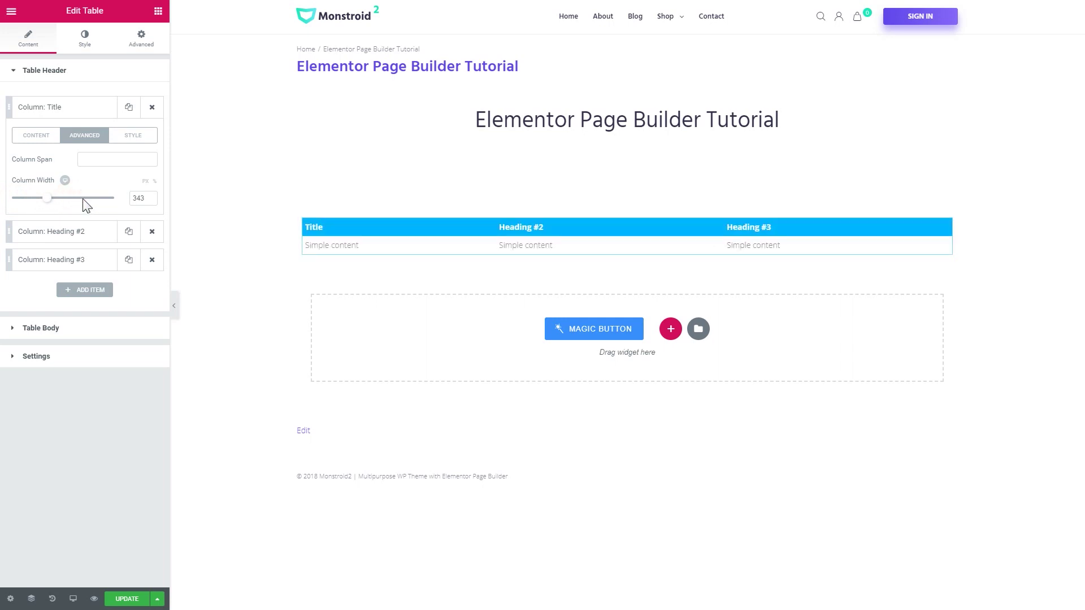
{"action": "left_click_drag", "start_coordinate": [47, 199], "coordinate": [102, 208]}
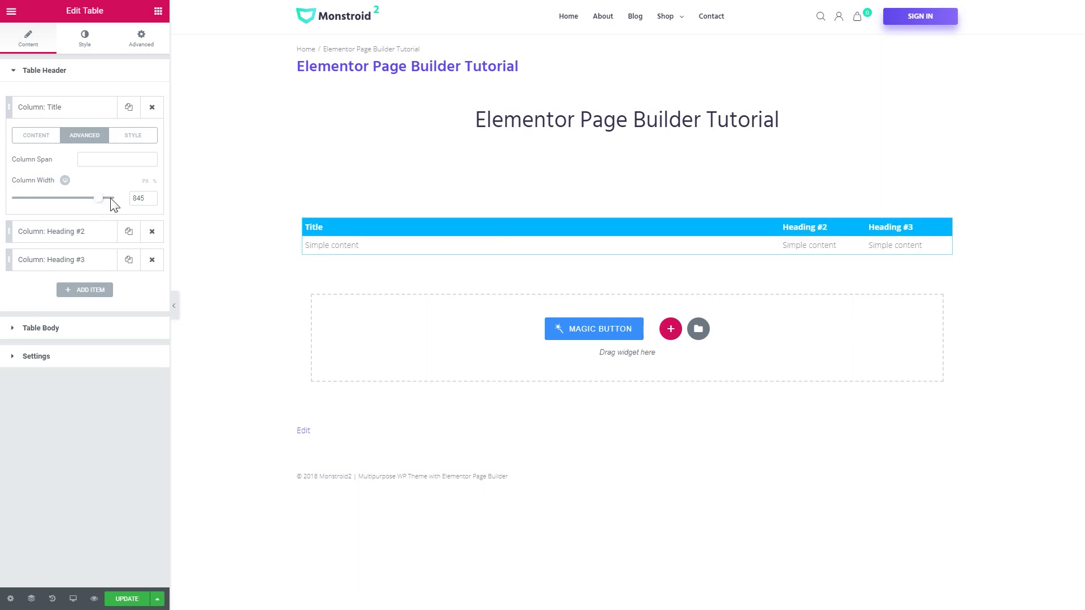
{"action": "double_click", "coordinate": [140, 198]}
{"action": "type", "text": "0"}
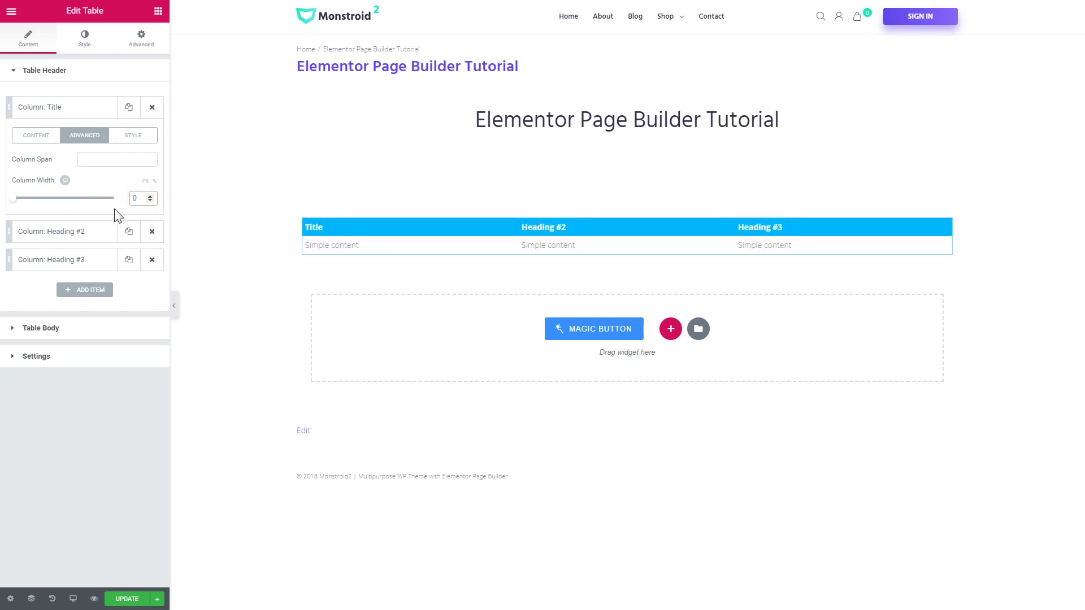
{"action": "left_click", "coordinate": [134, 136]}
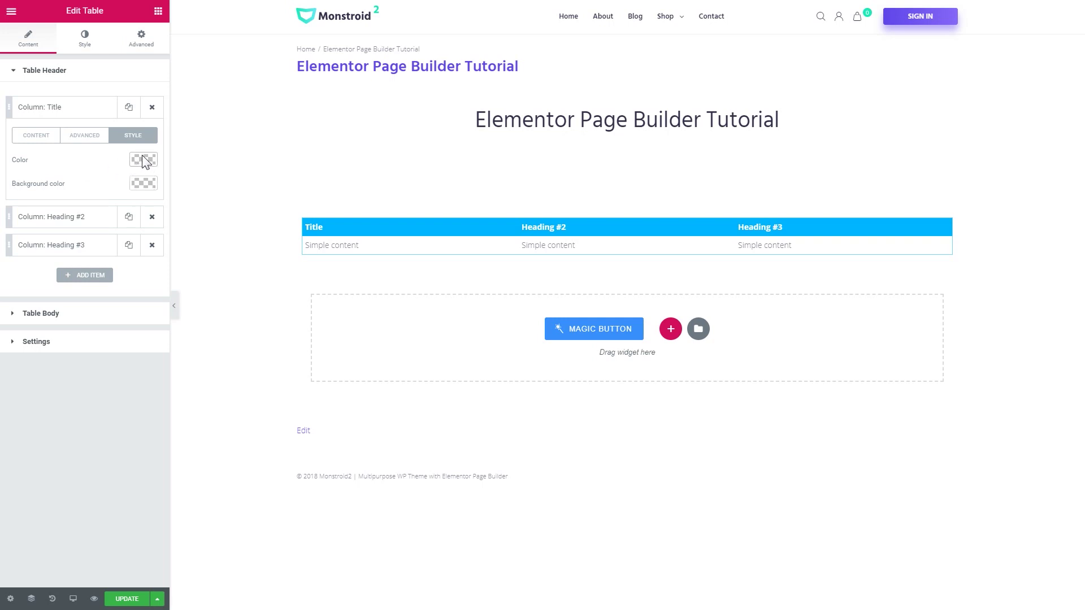
- Give the first Title header column a purple #8035cd background
{"action": "left_click", "coordinate": [140, 185]}
{"action": "left_click", "coordinate": [61, 184]}
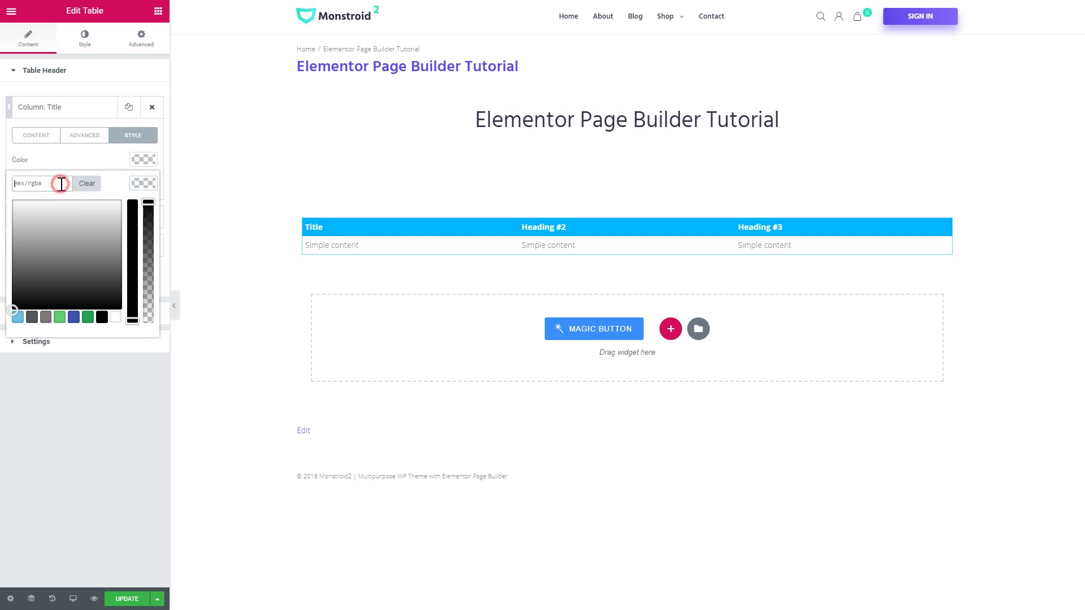
{"action": "type", "text": "#8035cd"}
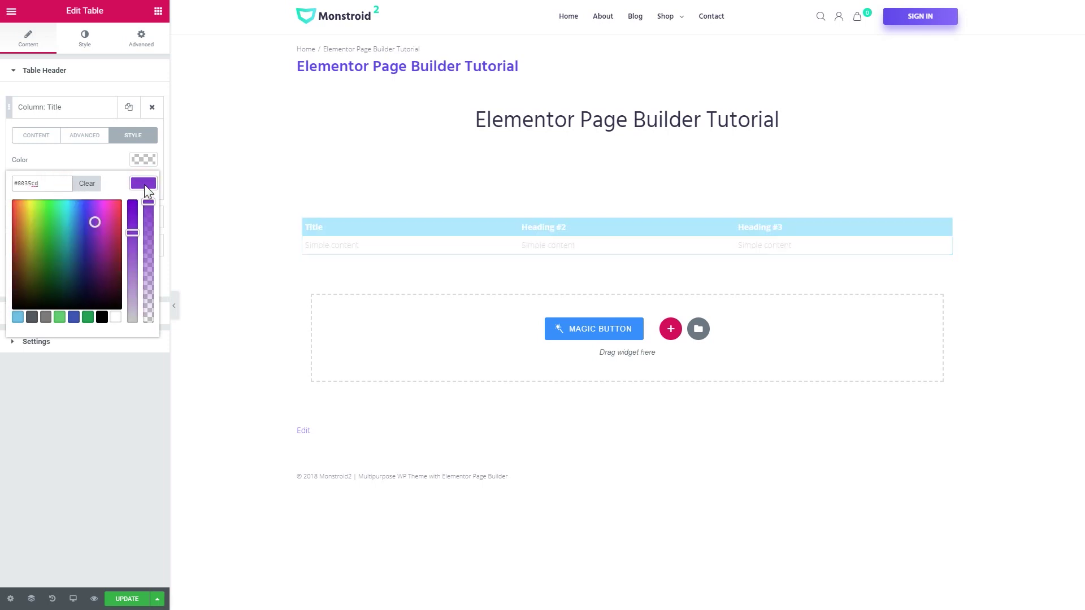
{"action": "left_click", "coordinate": [144, 184]}
- Rename the second heading to 'Title' and give it a light purple background
{"action": "left_click", "coordinate": [57, 136]}
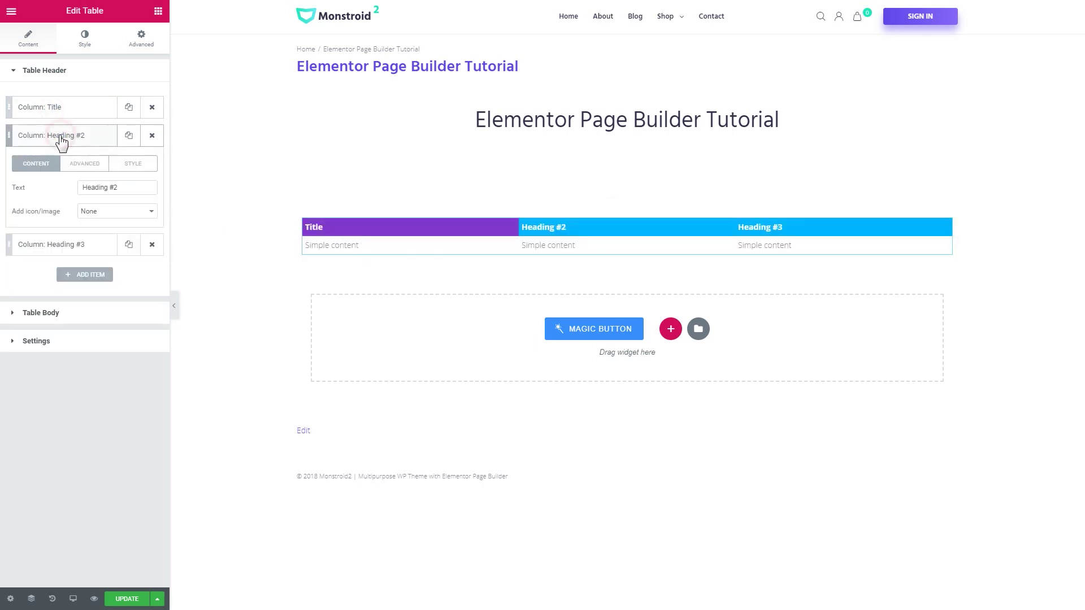
{"action": "triple_click", "coordinate": [84, 187]}
{"action": "type", "text": "Title"}
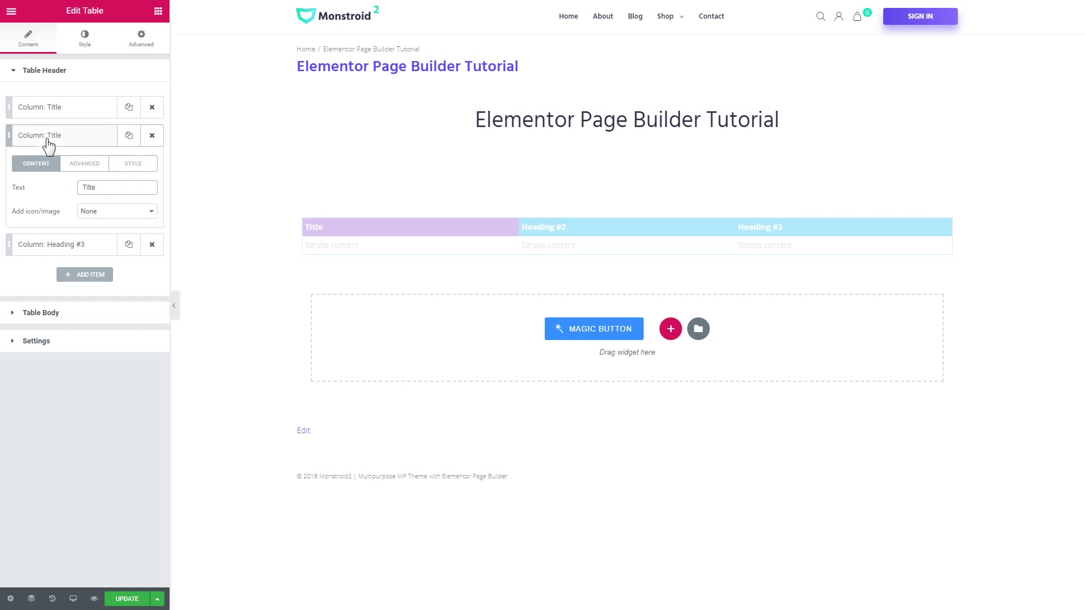
{"action": "left_click", "coordinate": [133, 163]}
{"action": "left_click", "coordinate": [143, 211]}
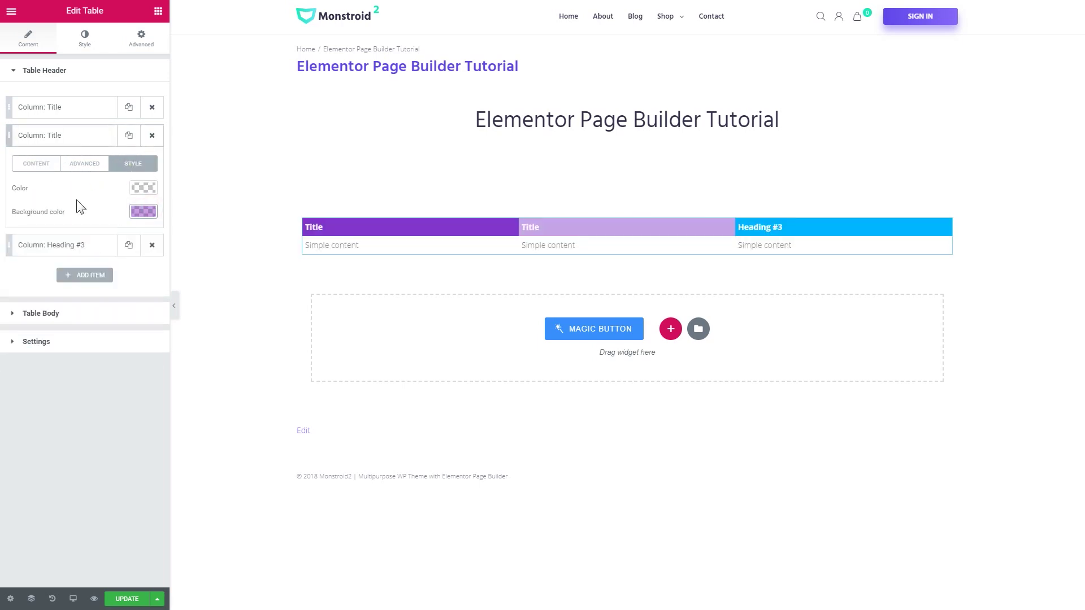
- Give the third header a light purple background and rename it 'Title'
{"action": "left_click", "coordinate": [51, 245]}
{"action": "left_click", "coordinate": [133, 191]}
{"action": "left_click", "coordinate": [143, 240]}
{"action": "left_click", "coordinate": [37, 191]}
{"action": "triple_click", "coordinate": [113, 214]}
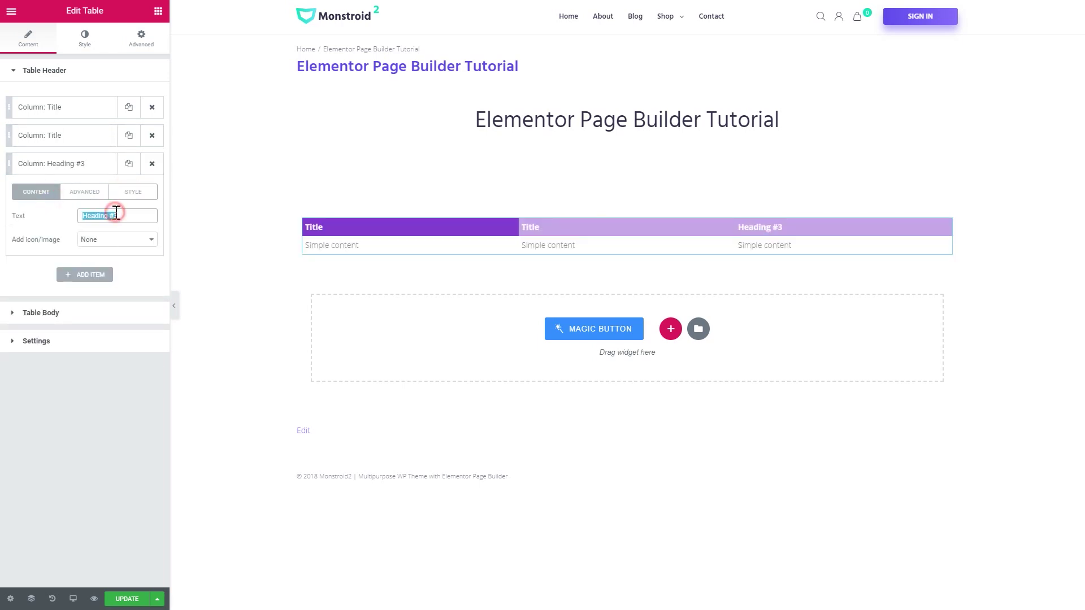
{"action": "type", "text": "Title"}
{"action": "left_click", "coordinate": [69, 168]}
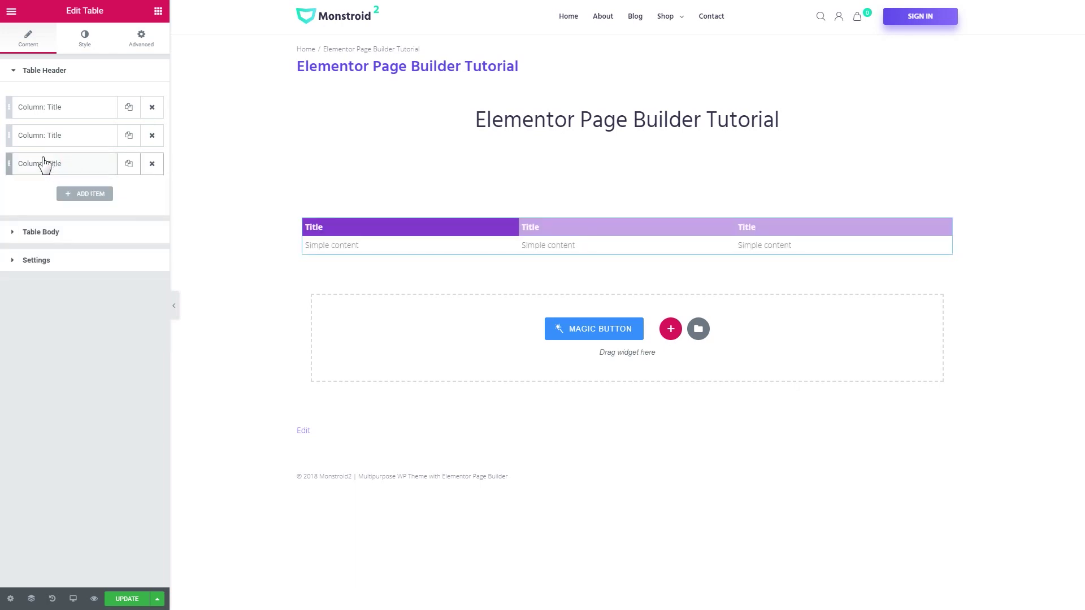
- Expand the Table Body list and inspect the Start Row item's Action and Custom Style
{"action": "left_click", "coordinate": [48, 73]}
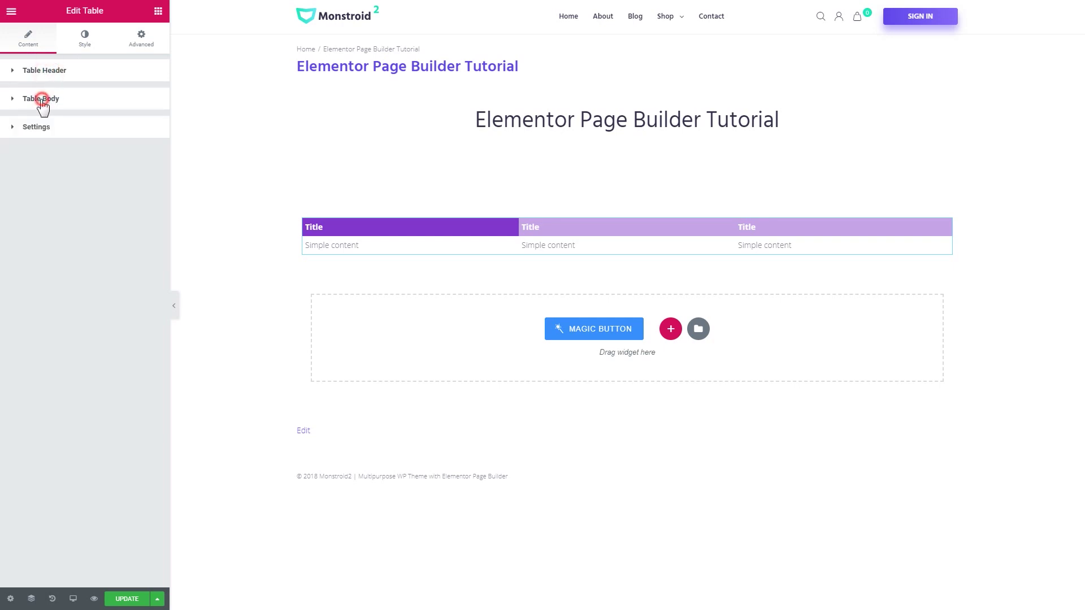
{"action": "left_click", "coordinate": [43, 101]}
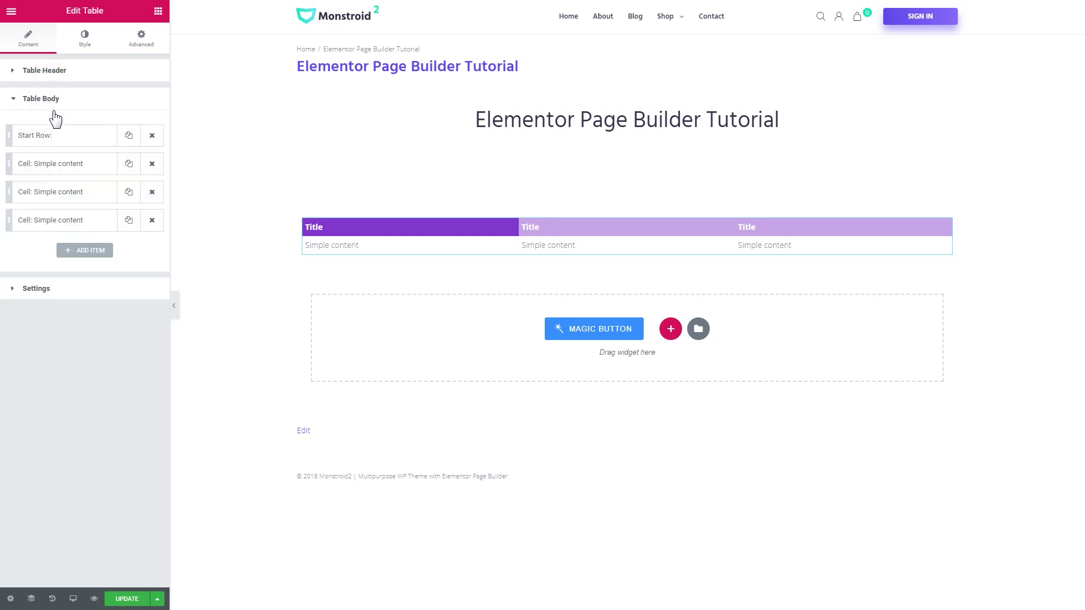
{"action": "left_click", "coordinate": [45, 138]}
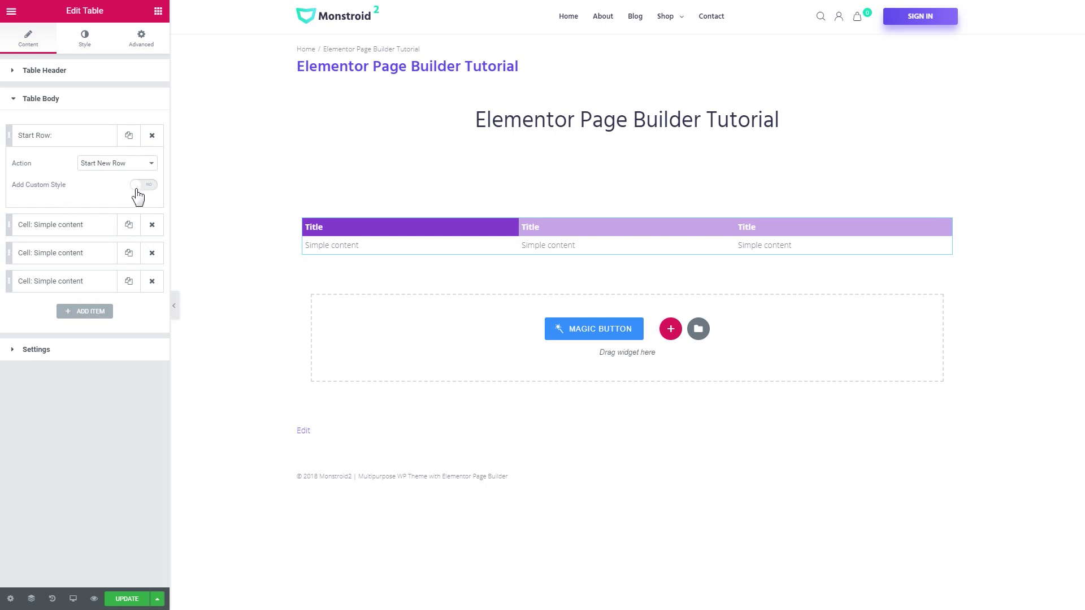
{"action": "left_click", "coordinate": [72, 144]}
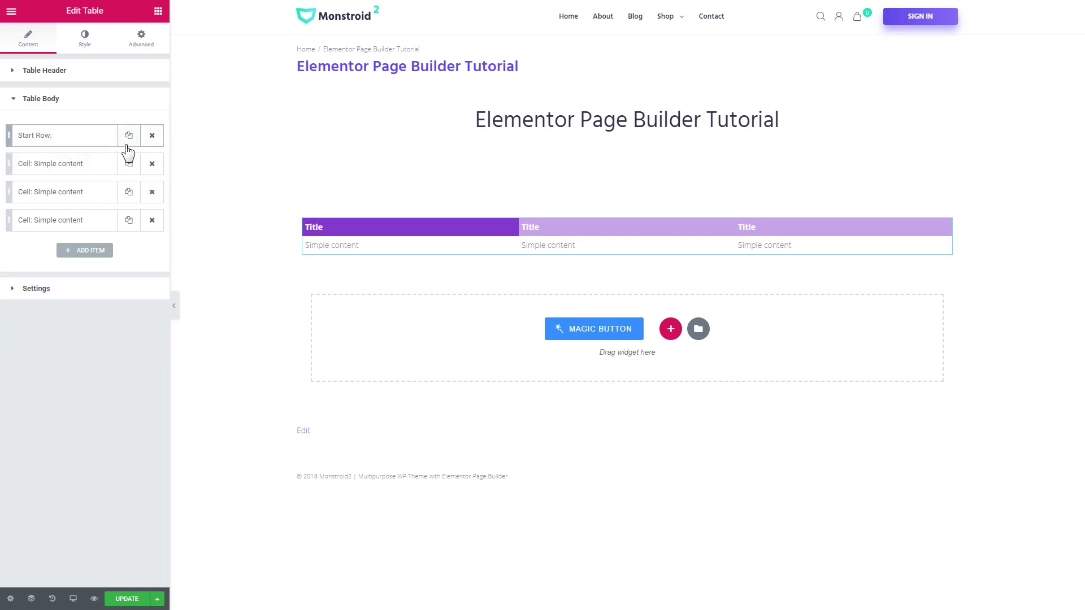
- Add a Start New Row item without custom style, followed by an empty cell item
{"action": "left_click", "coordinate": [93, 258]}
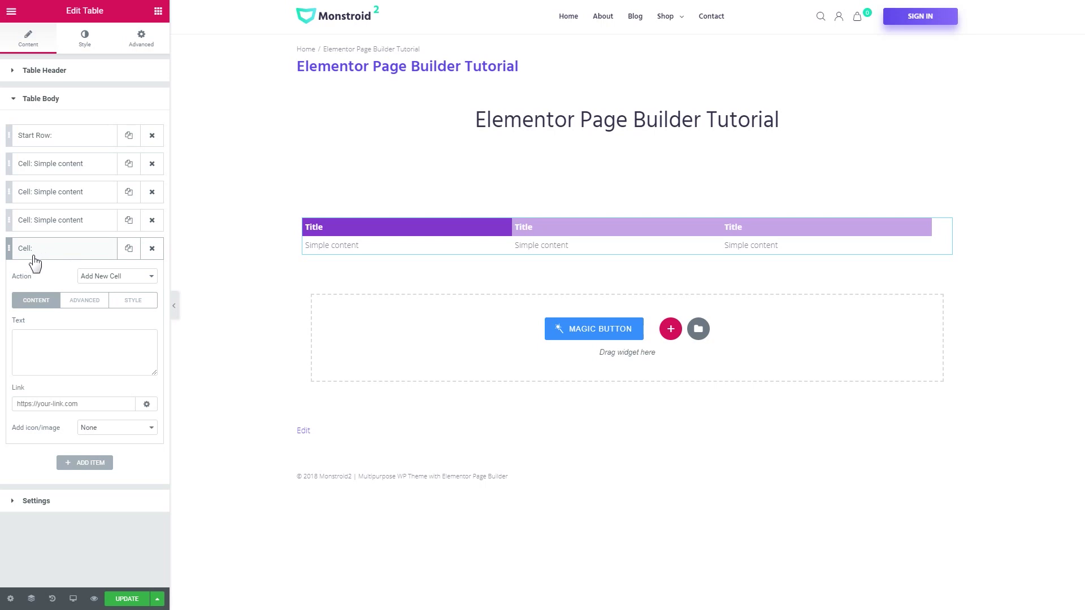
{"action": "left_click", "coordinate": [110, 276]}
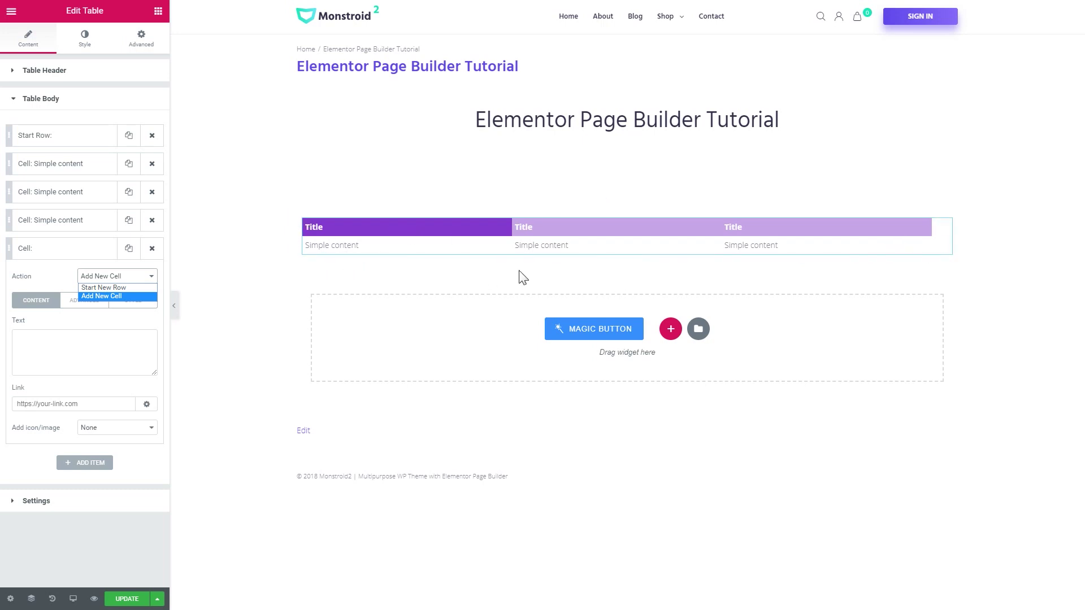
{"action": "left_click", "coordinate": [93, 288]}
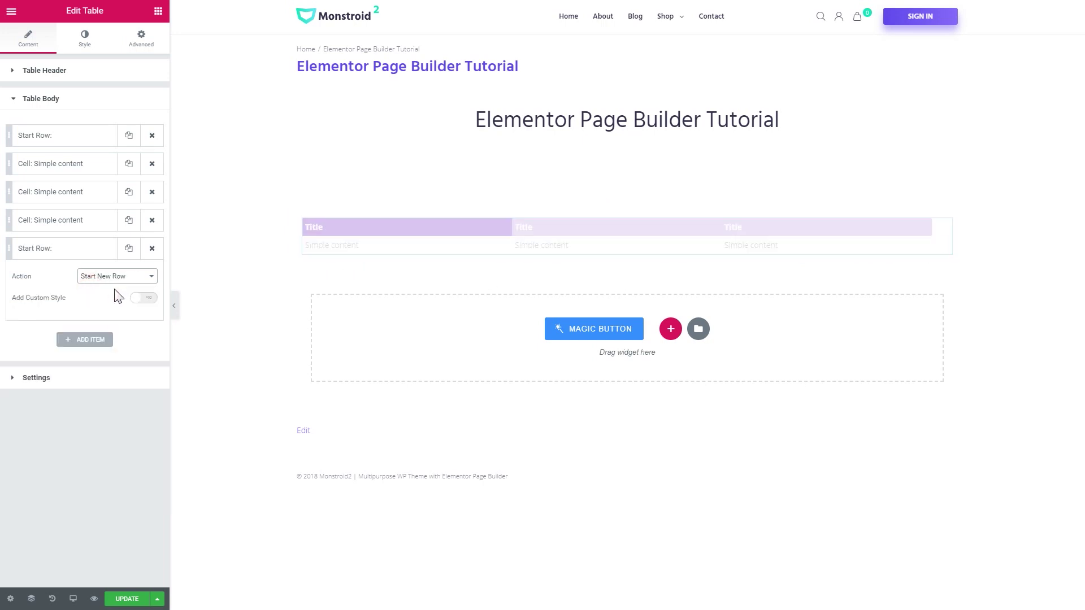
{"action": "left_click", "coordinate": [138, 300]}
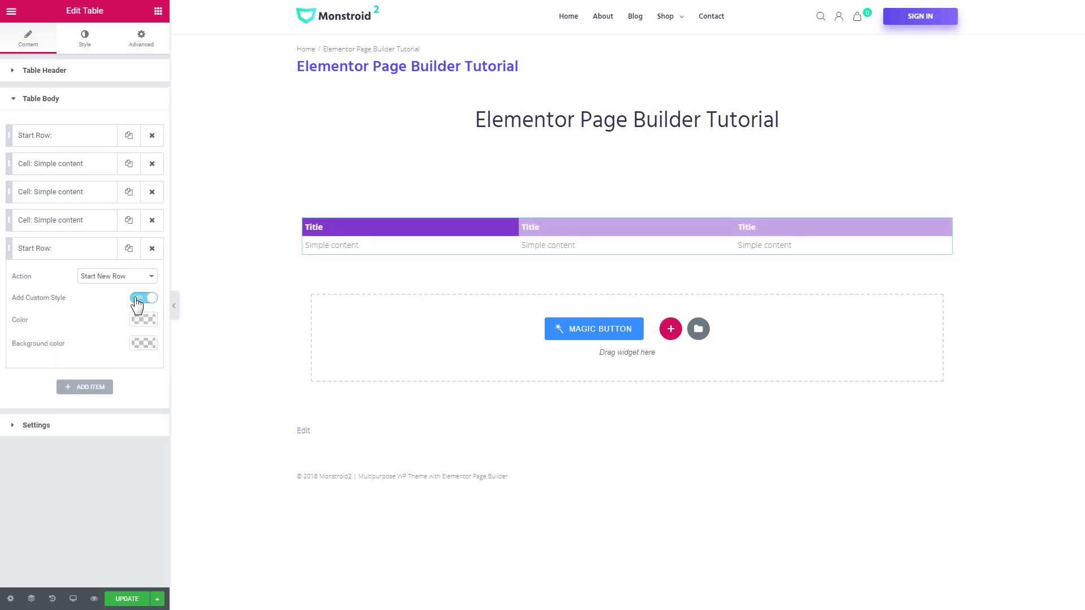
{"action": "left_click", "coordinate": [140, 301]}
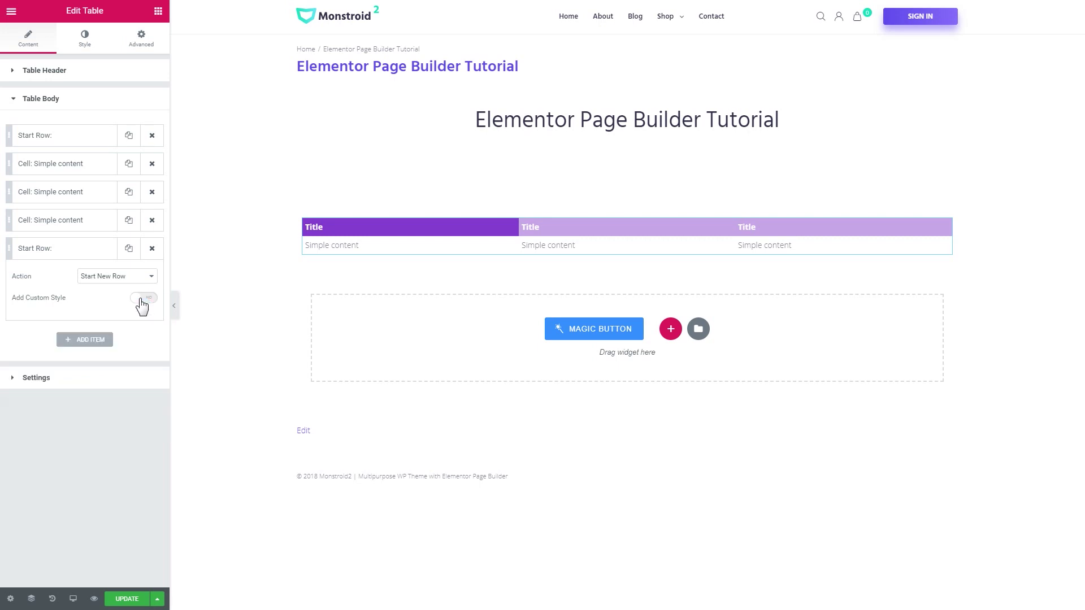
{"action": "left_click", "coordinate": [89, 342]}
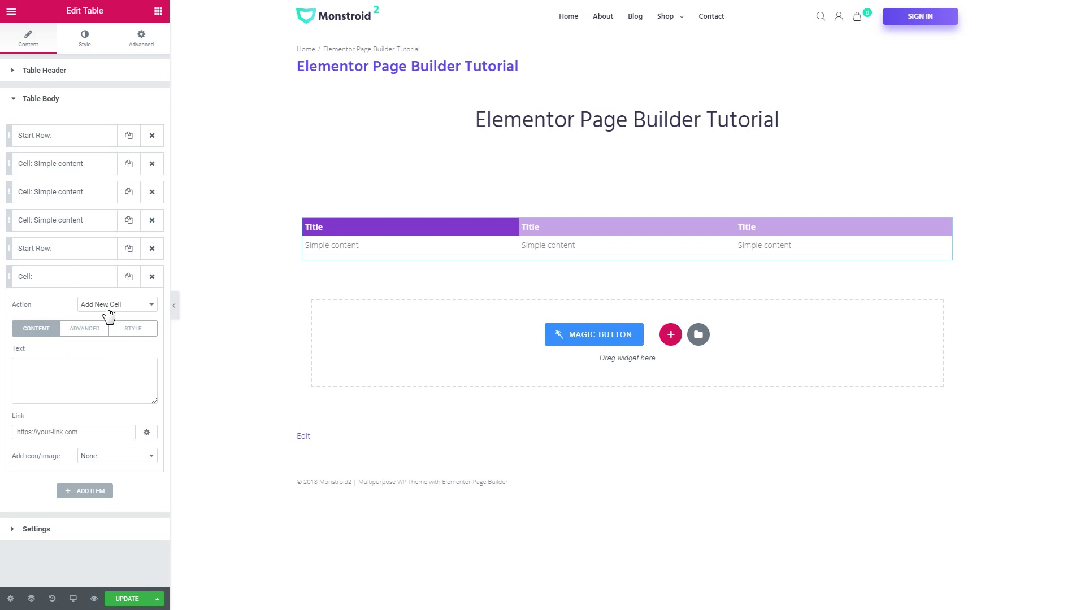
- Set the new cell's text to 'Row 2' with the tech_computer-old icon beside it
{"action": "left_click", "coordinate": [68, 366]}
{"action": "type", "text": "Row 2"}
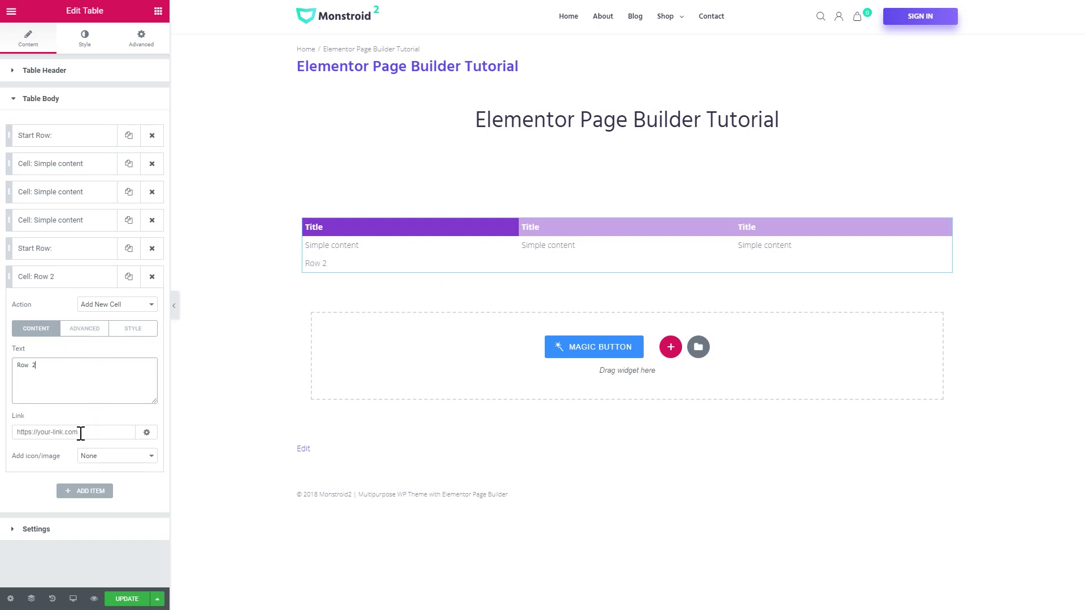
{"action": "left_click", "coordinate": [93, 458]}
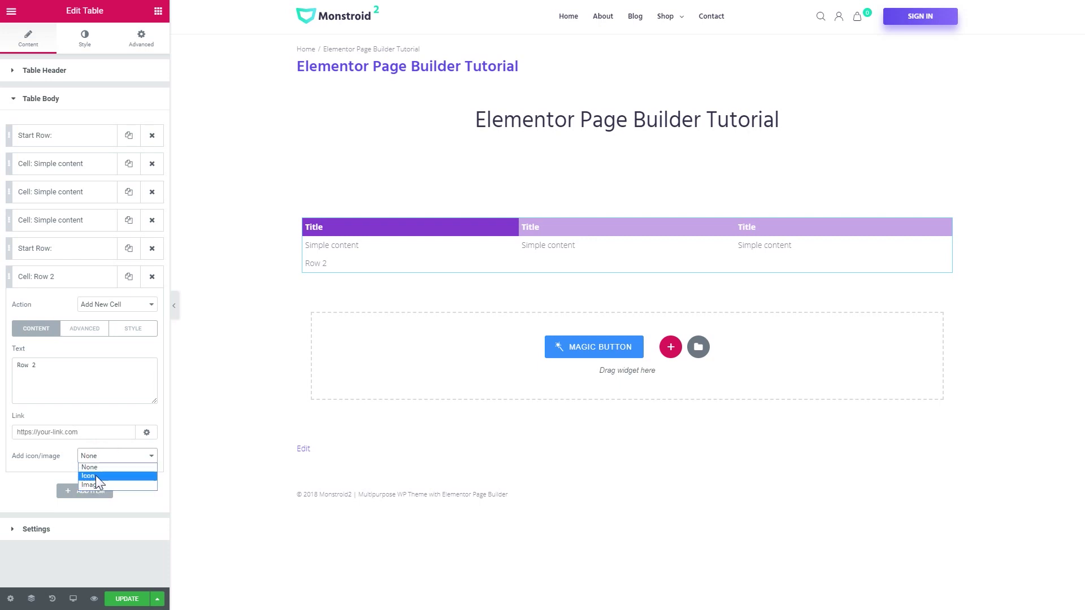
{"action": "left_click", "coordinate": [96, 477]}
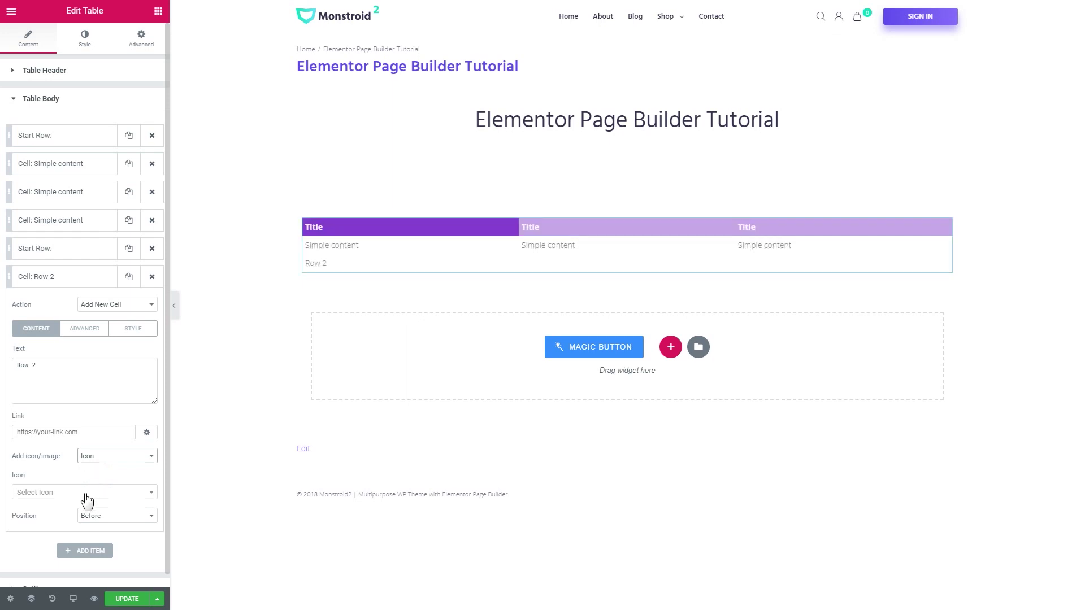
{"action": "left_click", "coordinate": [55, 495]}
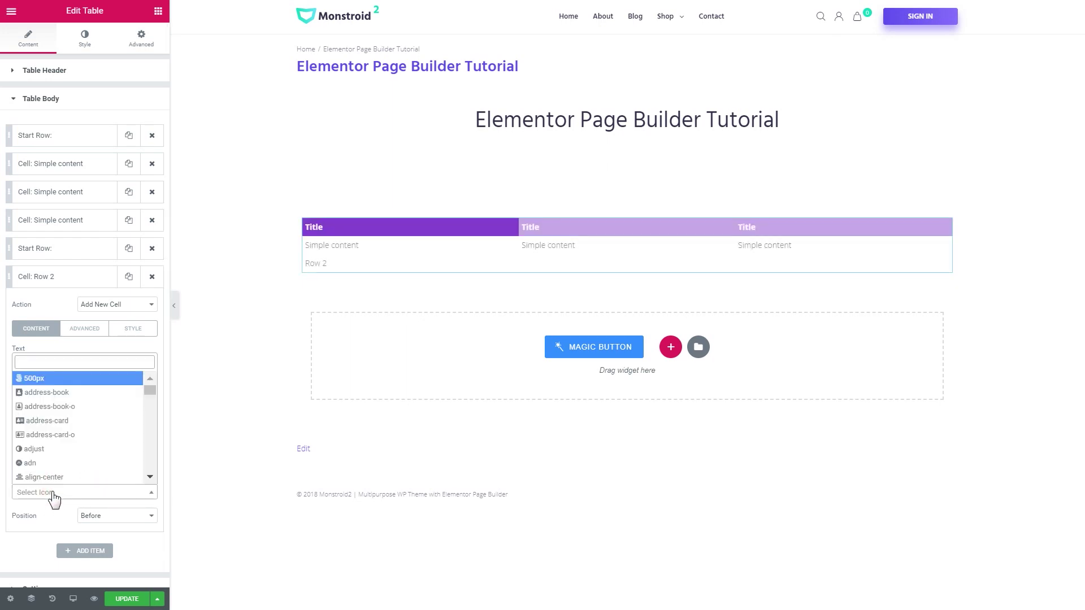
{"action": "type", "text": "comp"}
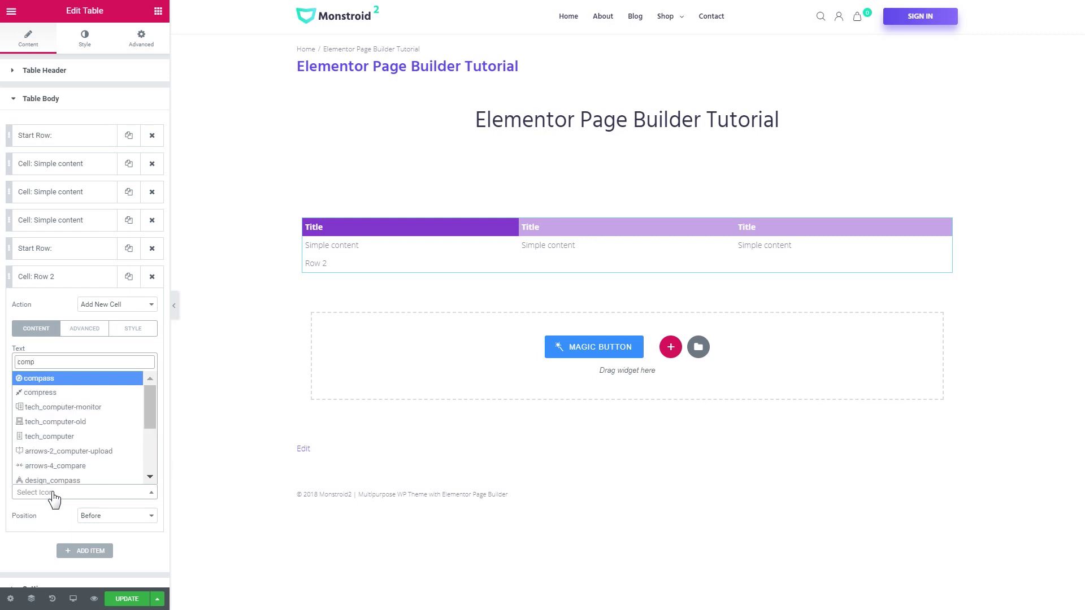
{"action": "left_click", "coordinate": [72, 423]}
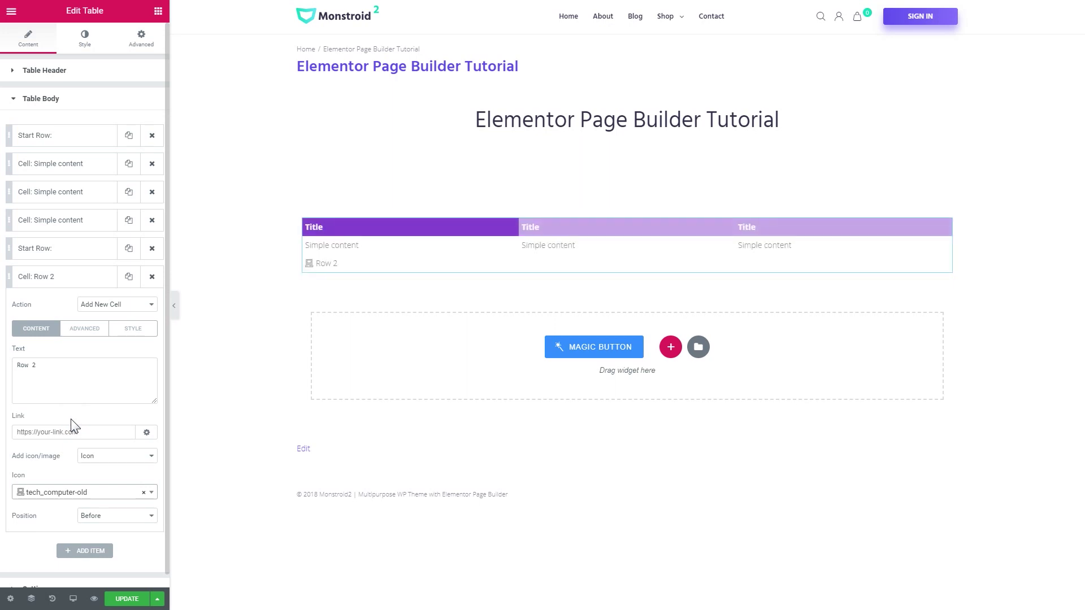
{"action": "left_click", "coordinate": [113, 515]}
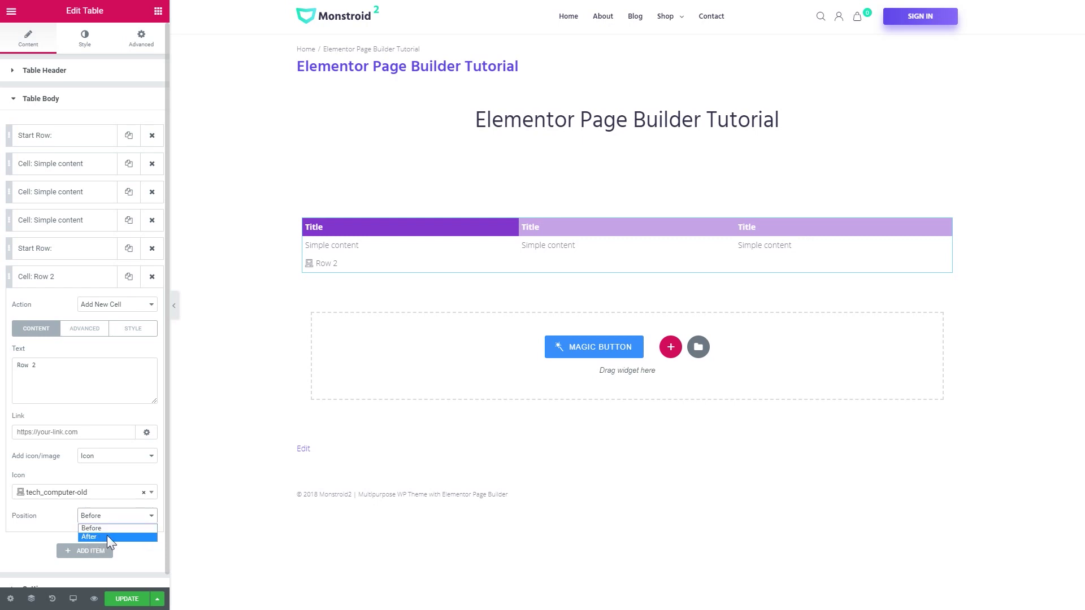
{"action": "left_click", "coordinate": [105, 528]}
{"action": "left_click", "coordinate": [90, 331]}
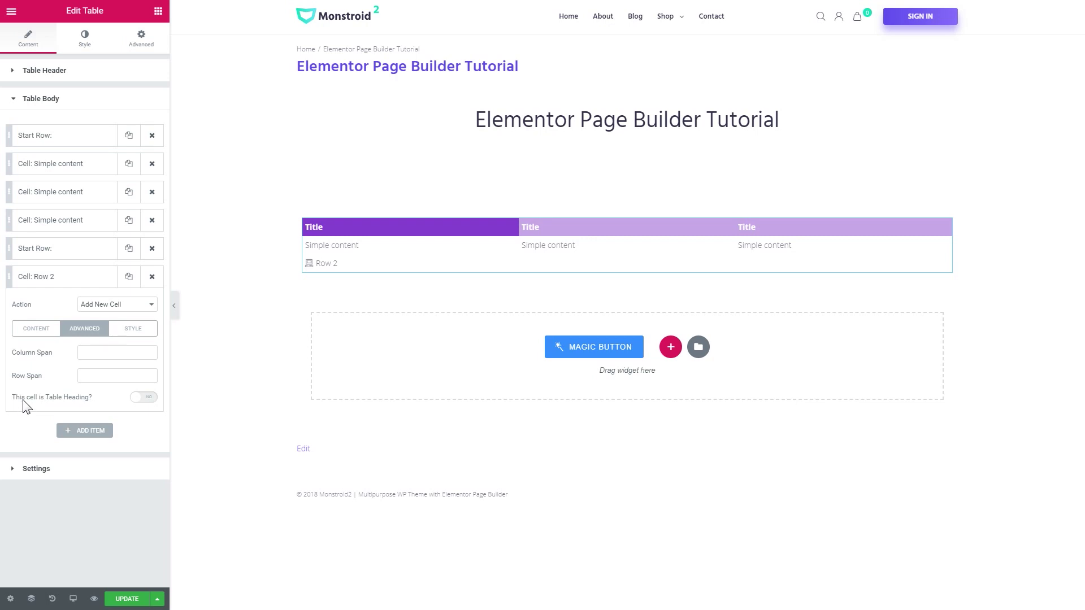
- Mark the Row 2 cell as a table heading with white (#ffffff) text
{"action": "left_click", "coordinate": [144, 397]}
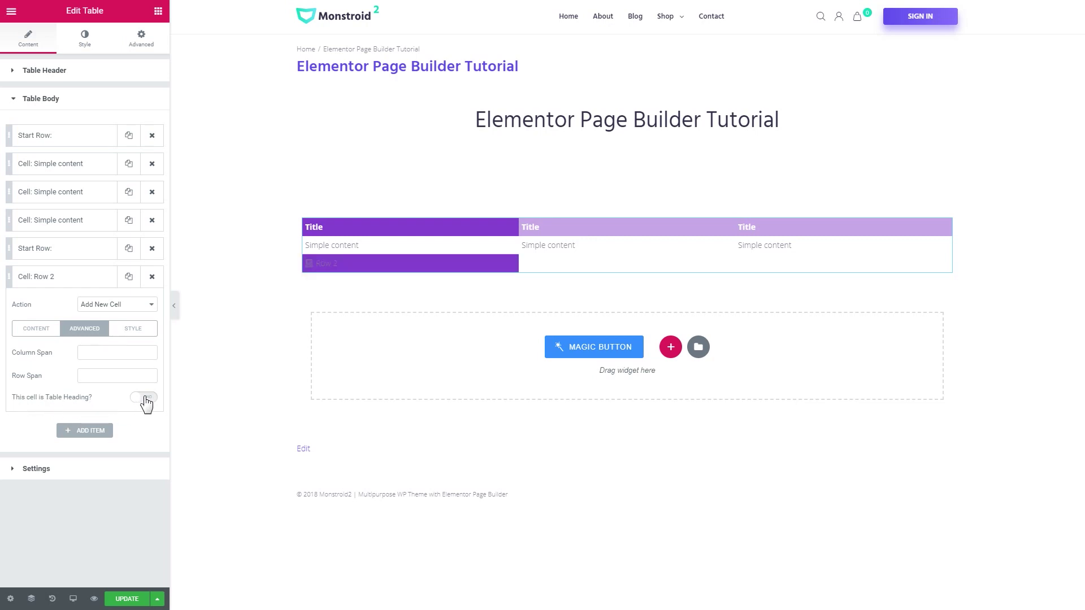
{"action": "left_click", "coordinate": [133, 329]}
{"action": "left_click", "coordinate": [142, 353]}
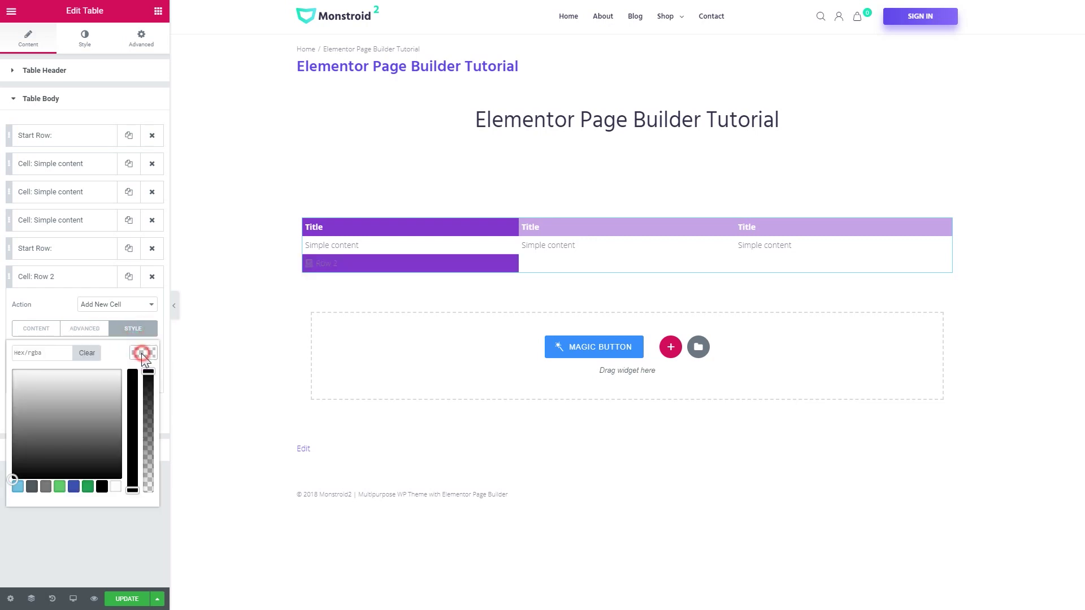
{"action": "left_click", "coordinate": [115, 487]}
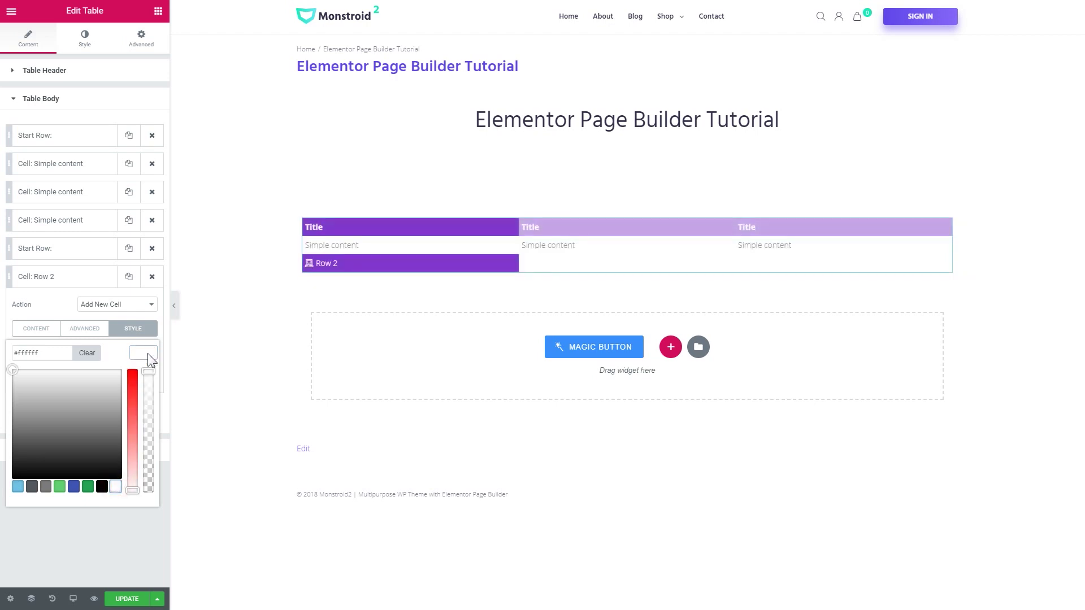
{"action": "left_click", "coordinate": [148, 354]}
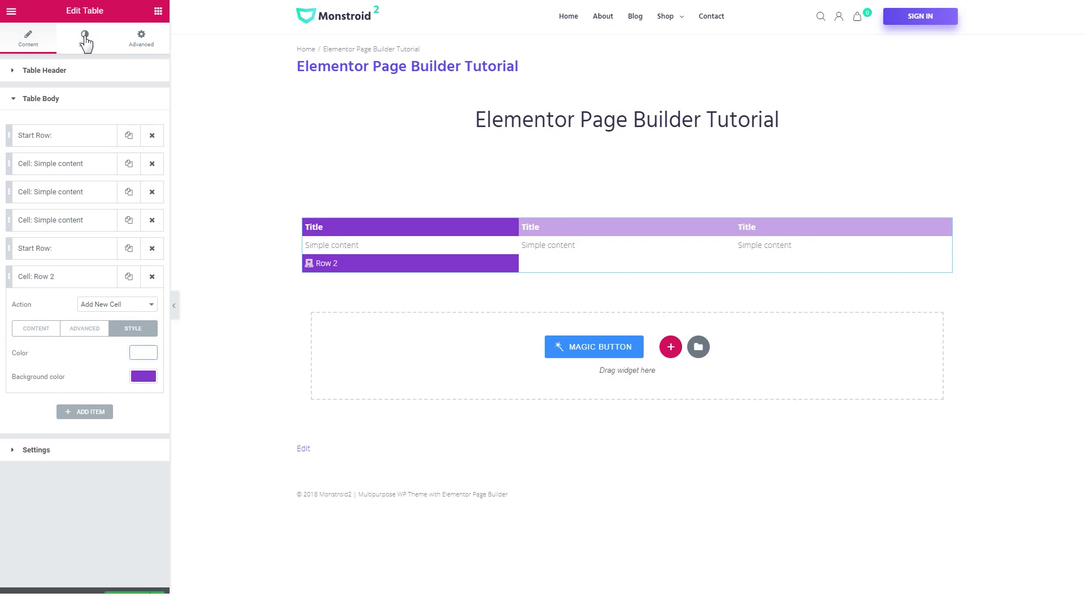
{"action": "mouse_move", "coordinate": [318, 263]}
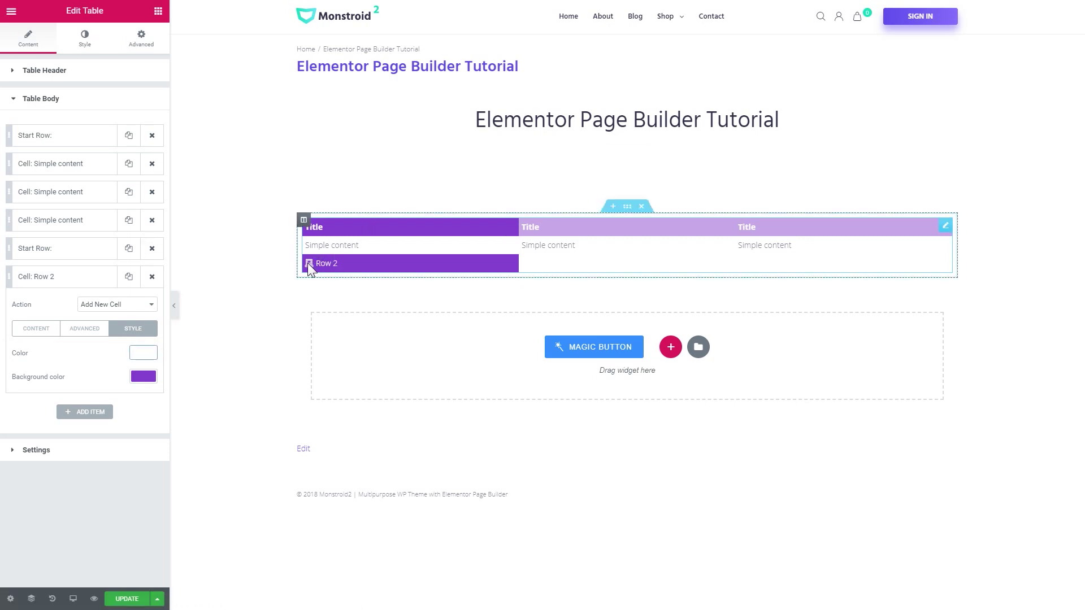
{"action": "left_click", "coordinate": [84, 329]}
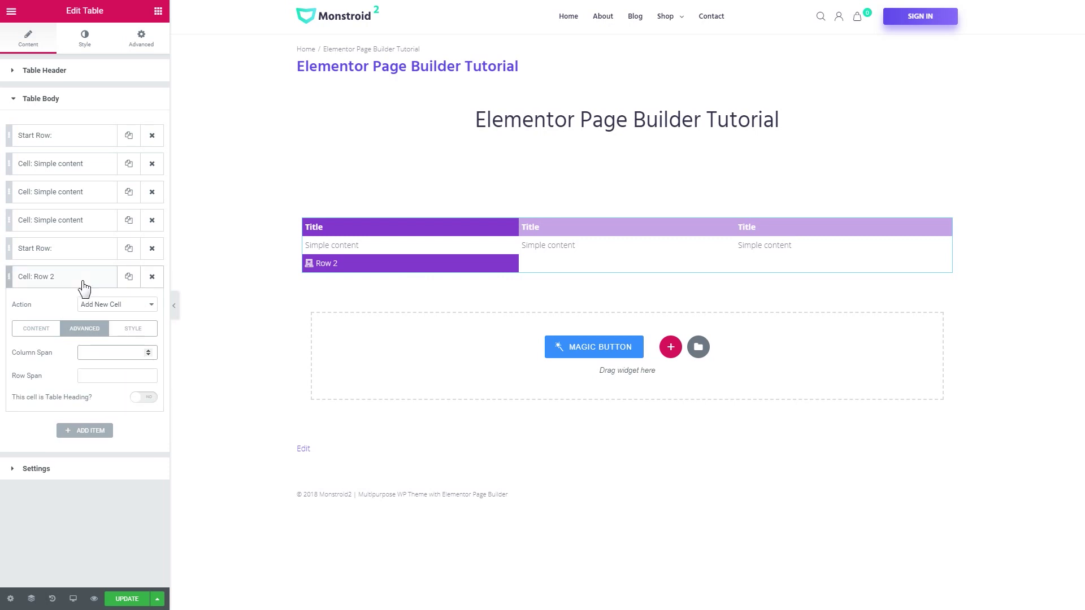
{"action": "left_click", "coordinate": [84, 282]}
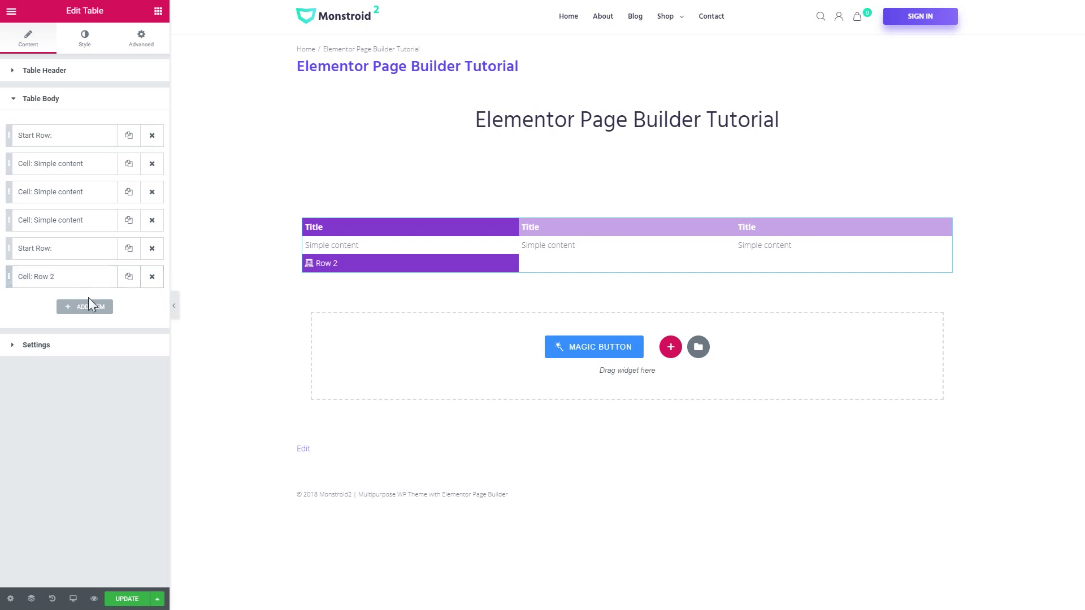
{"action": "mouse_move", "coordinate": [339, 267]}
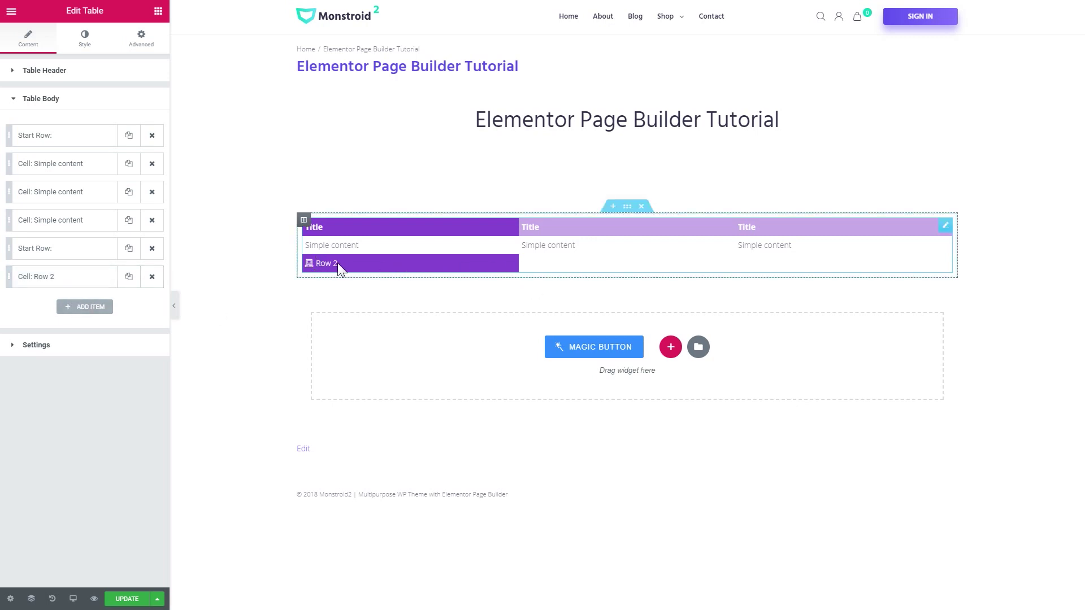
- Add a 'Row 2 Simple Content' content cell to the second row and duplicate it for the third column
{"action": "left_click", "coordinate": [93, 308]}
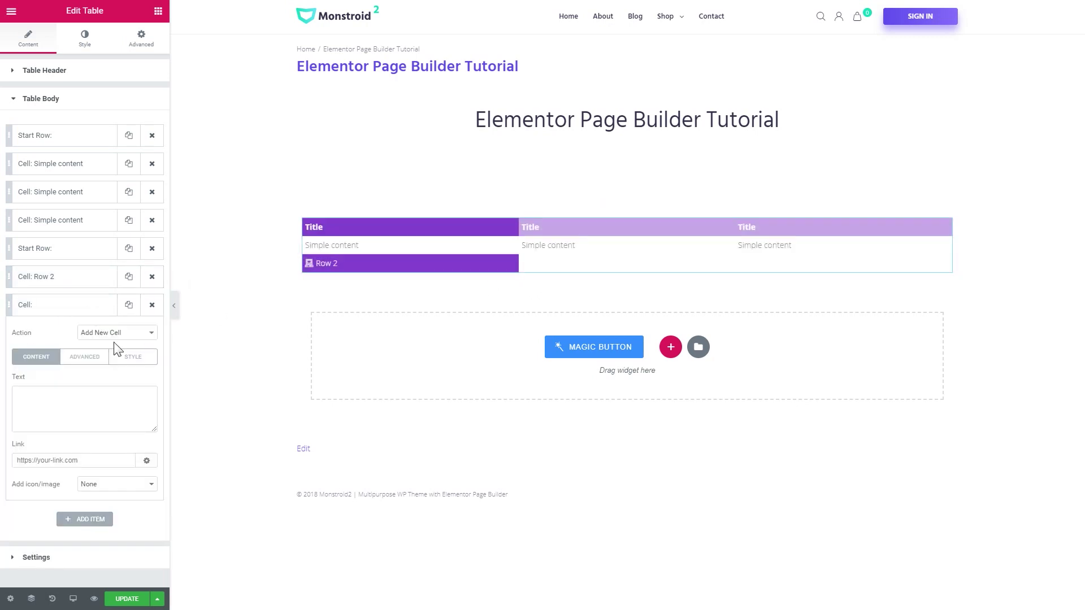
{"action": "left_click", "coordinate": [81, 397]}
{"action": "type", "text": "Row 2 Simple Content"}
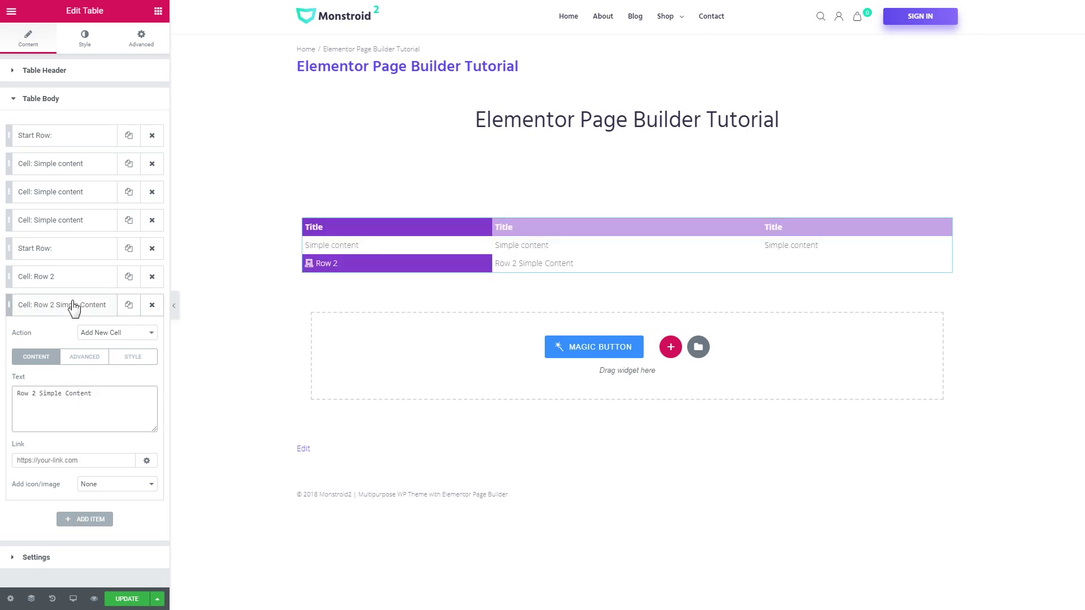
{"action": "left_click", "coordinate": [129, 305]}
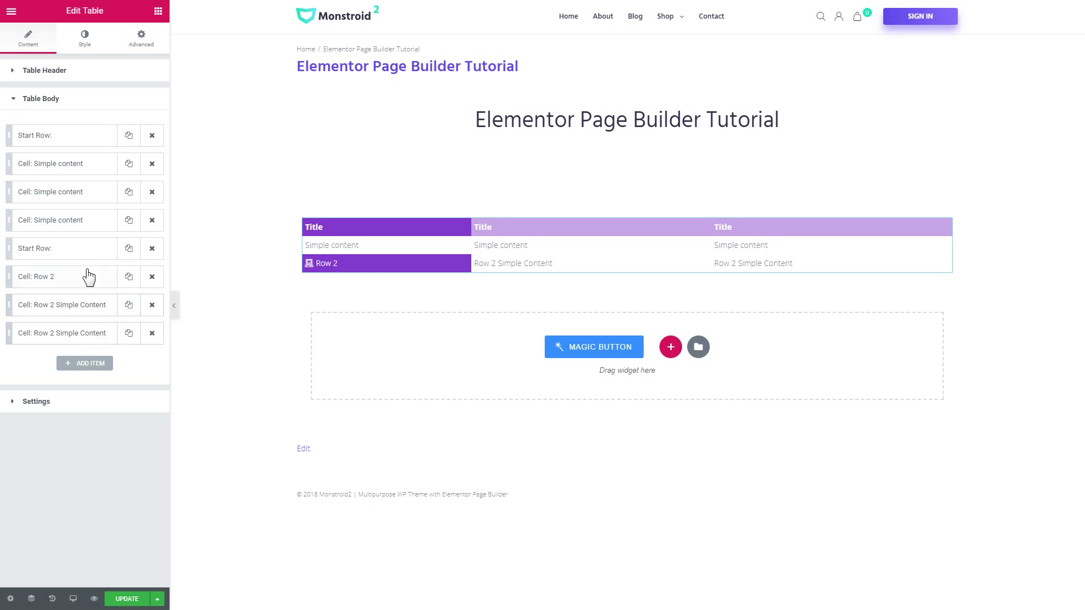
- Start a third row with a new cell and move a copy of the Row 2 heading cell into it
{"action": "left_click", "coordinate": [88, 364]}
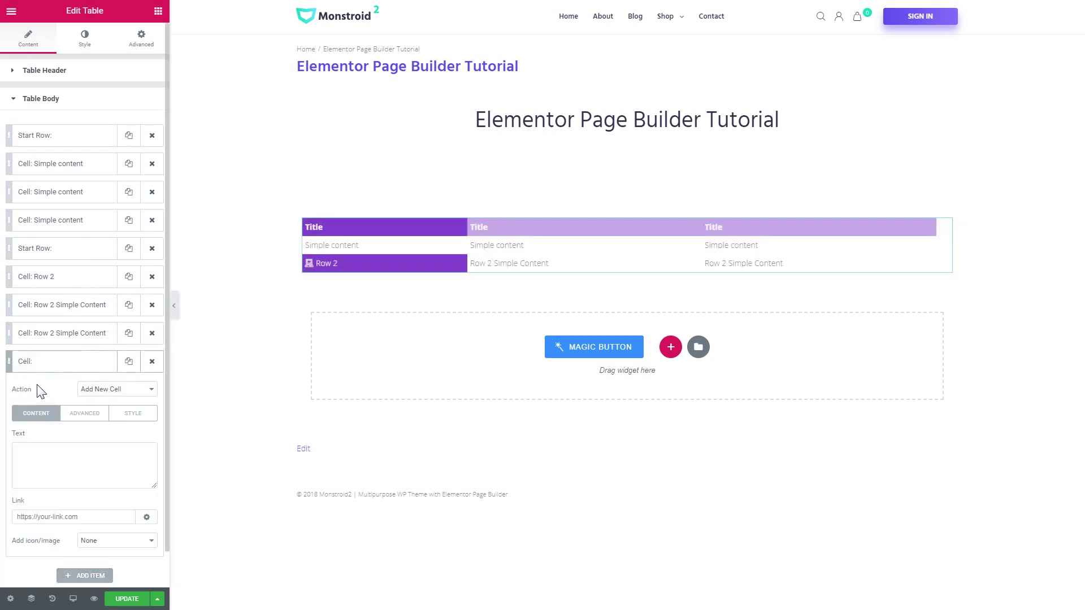
{"action": "left_click", "coordinate": [107, 390]}
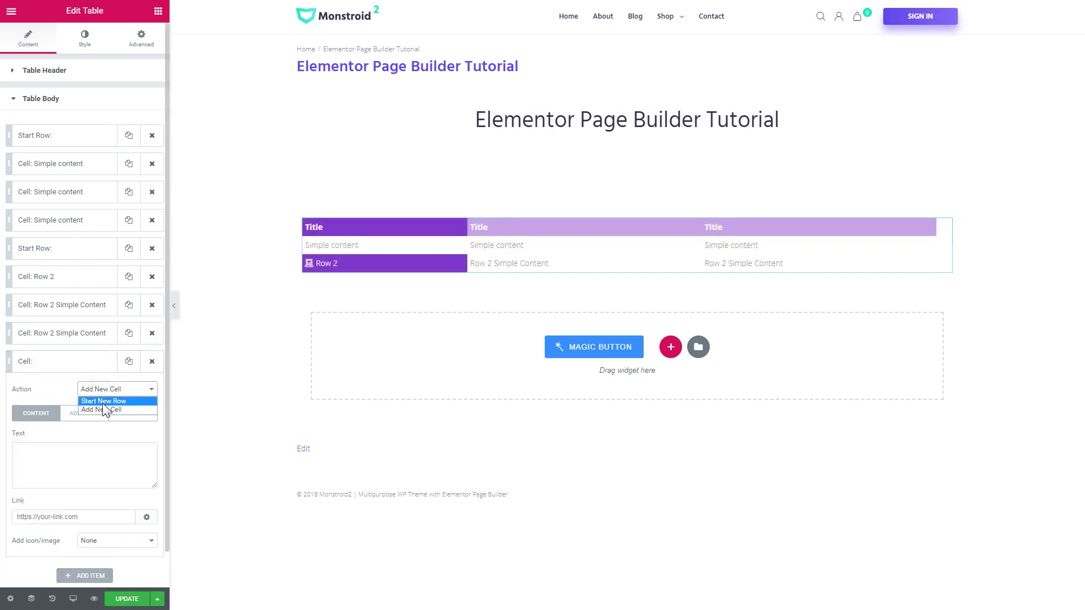
{"action": "left_click", "coordinate": [112, 402]}
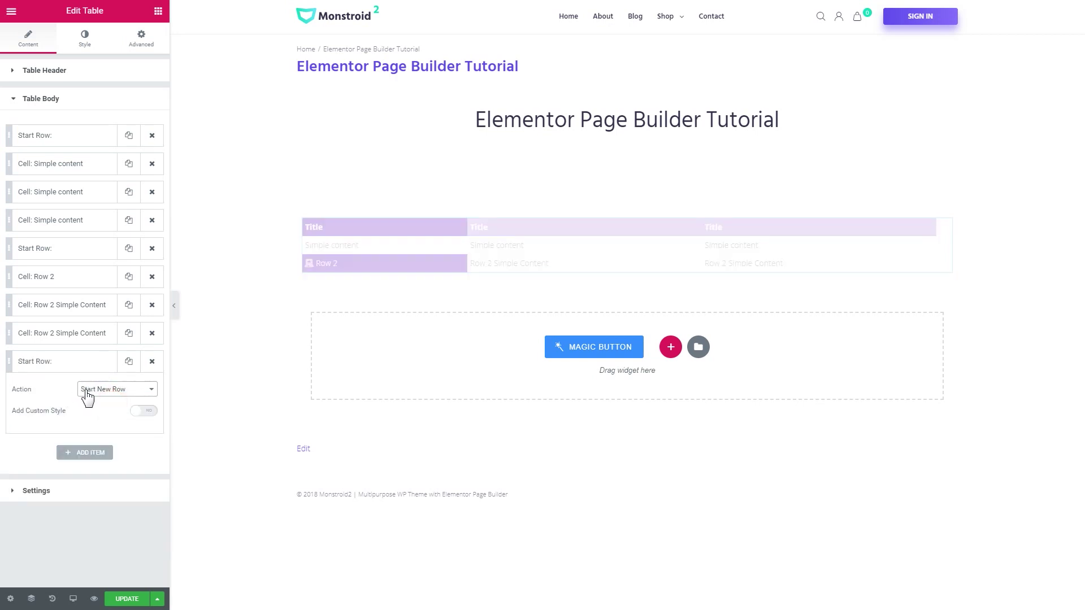
{"action": "left_click", "coordinate": [84, 453]}
{"action": "scroll", "coordinate": [96, 396], "scroll_direction": "down", "scroll_amount": 1}
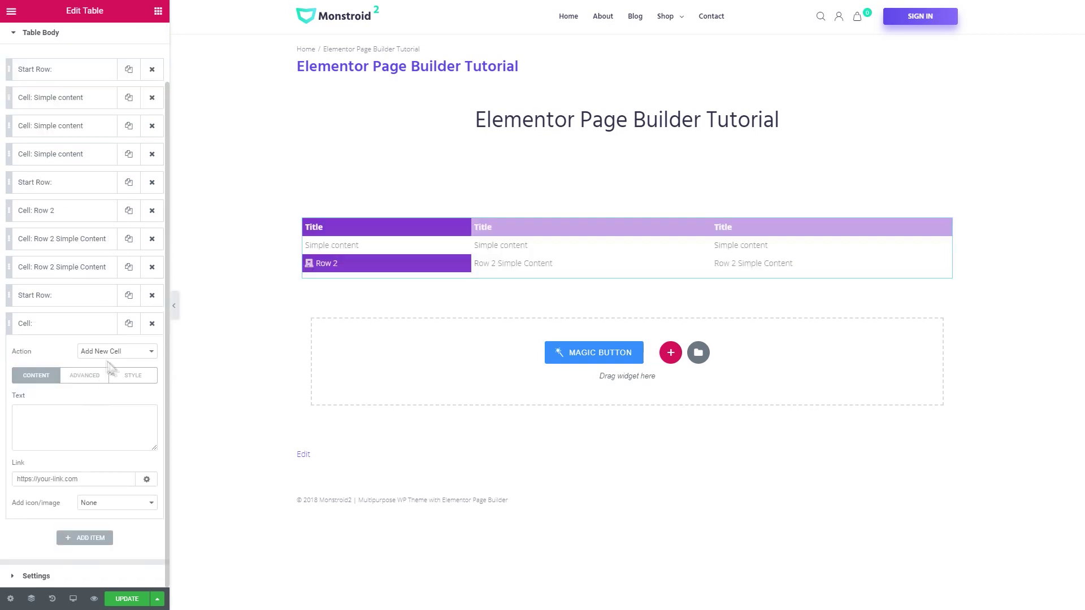
{"action": "left_click", "coordinate": [128, 210]}
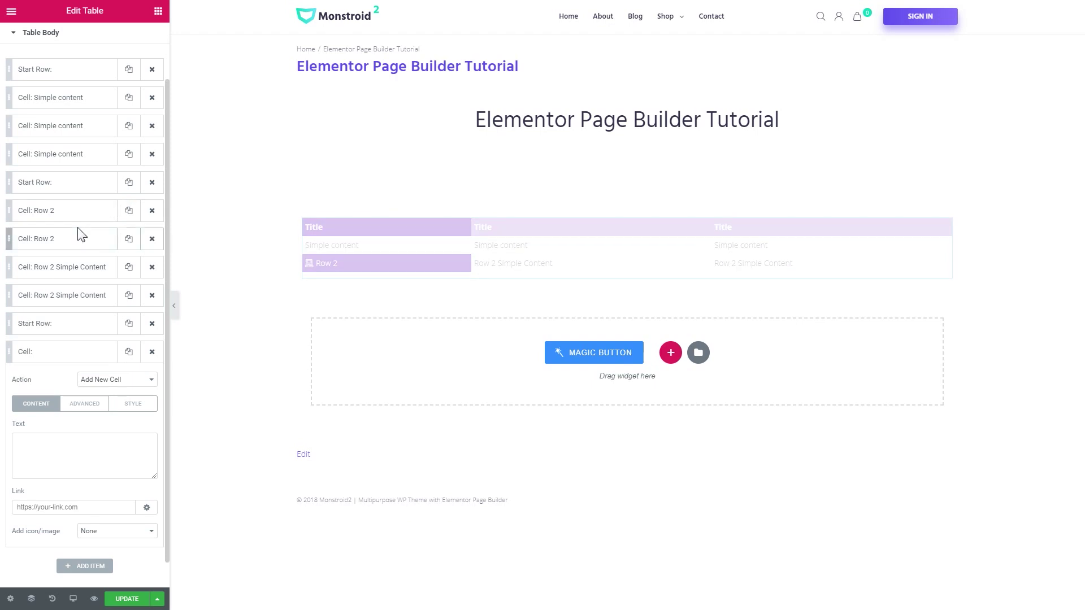
{"action": "left_click_drag", "start_coordinate": [80, 237], "coordinate": [67, 345]}
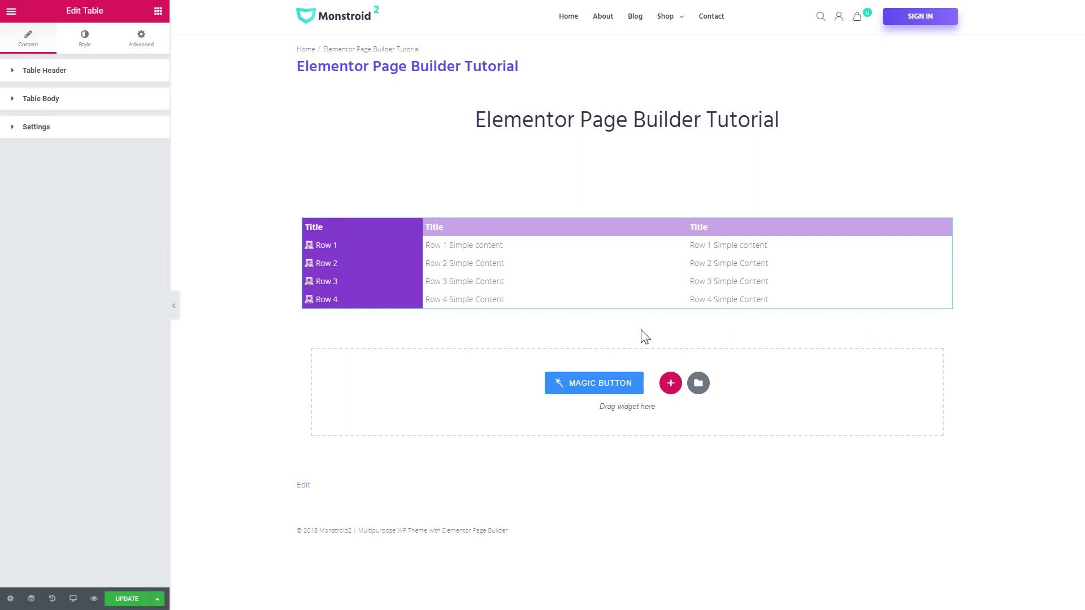
{"action": "left_click", "coordinate": [84, 40]}
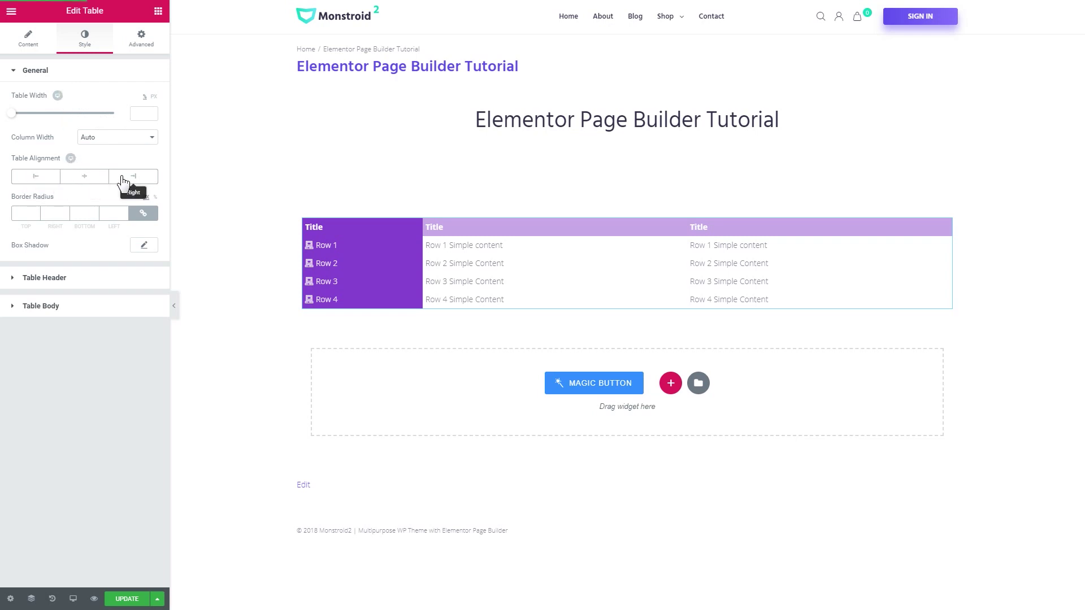
- Keep Column Width on Auto and set a 10-pixel border radius on all four table corners
{"action": "left_click", "coordinate": [108, 138]}
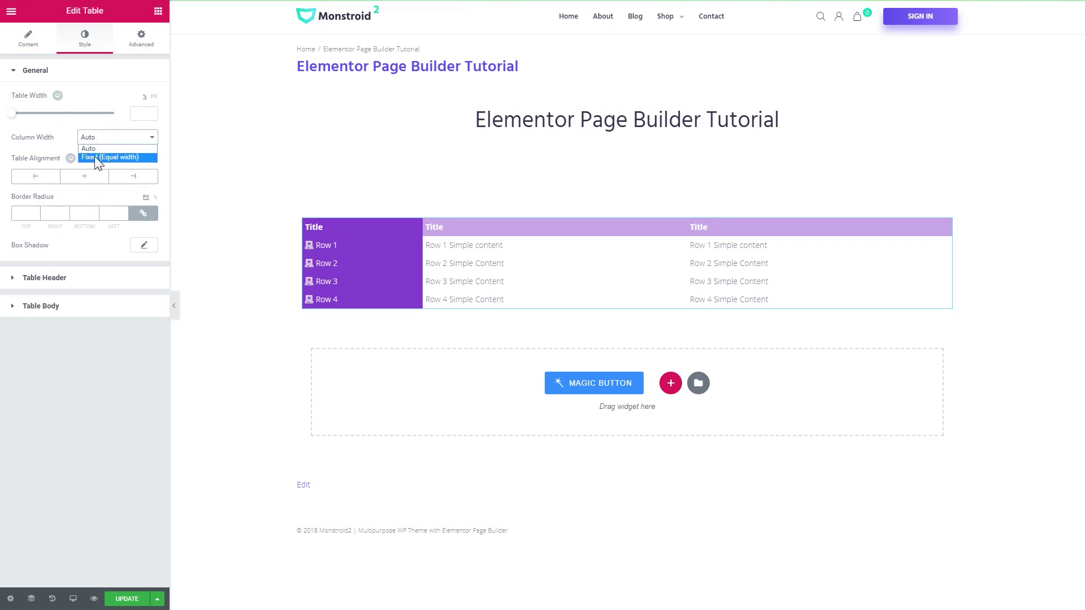
{"action": "left_click", "coordinate": [130, 138]}
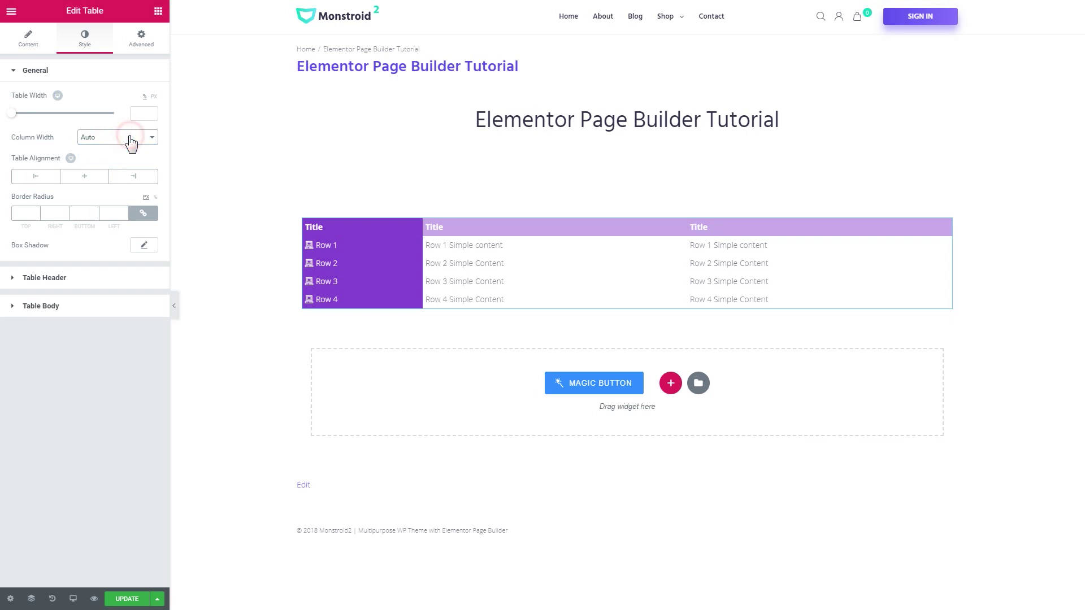
{"action": "left_click", "coordinate": [31, 213]}
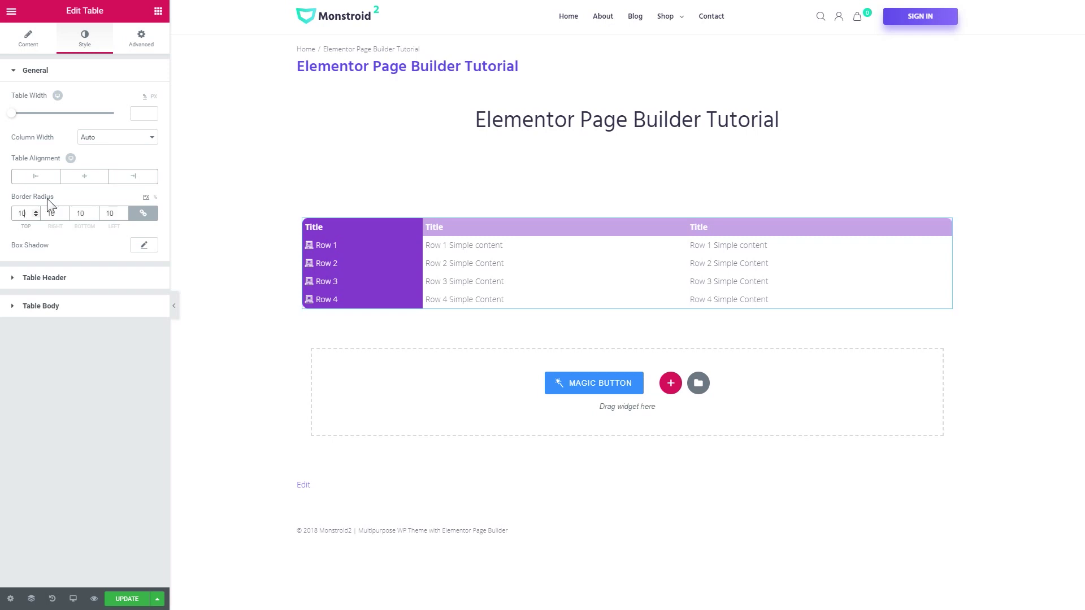
{"action": "left_click", "coordinate": [45, 72]}
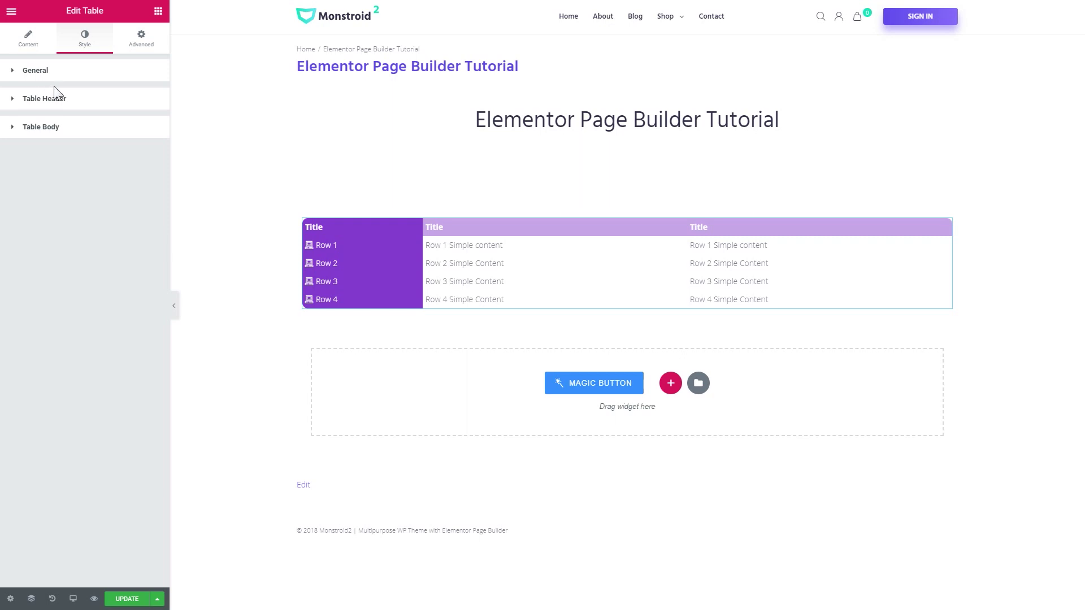
{"action": "left_click", "coordinate": [29, 41]}
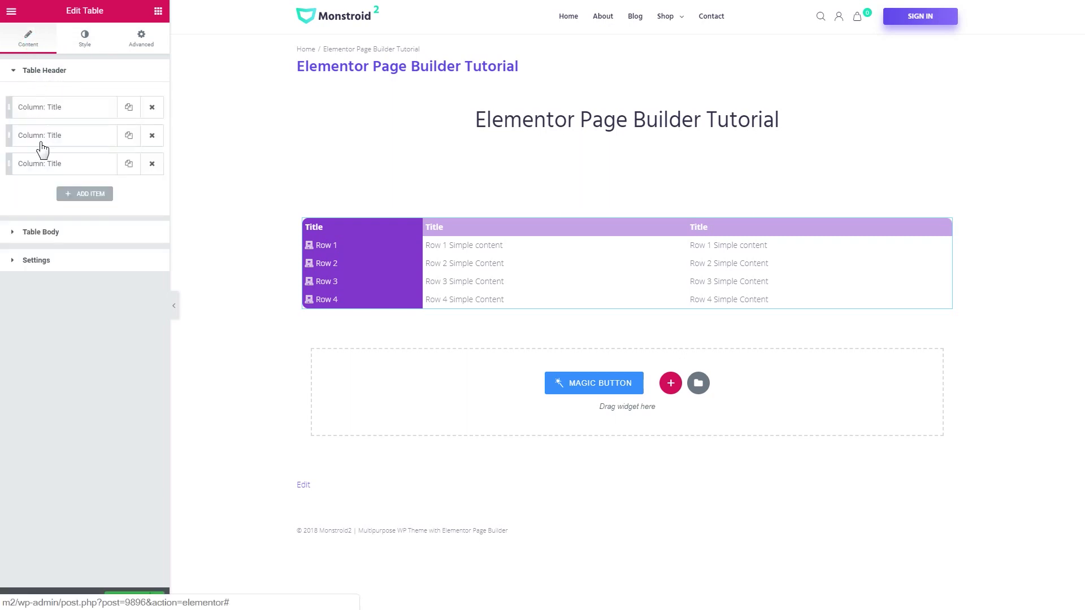
- Turn on Sorting Table and test the sort arrows on the first header column
{"action": "left_click", "coordinate": [34, 263]}
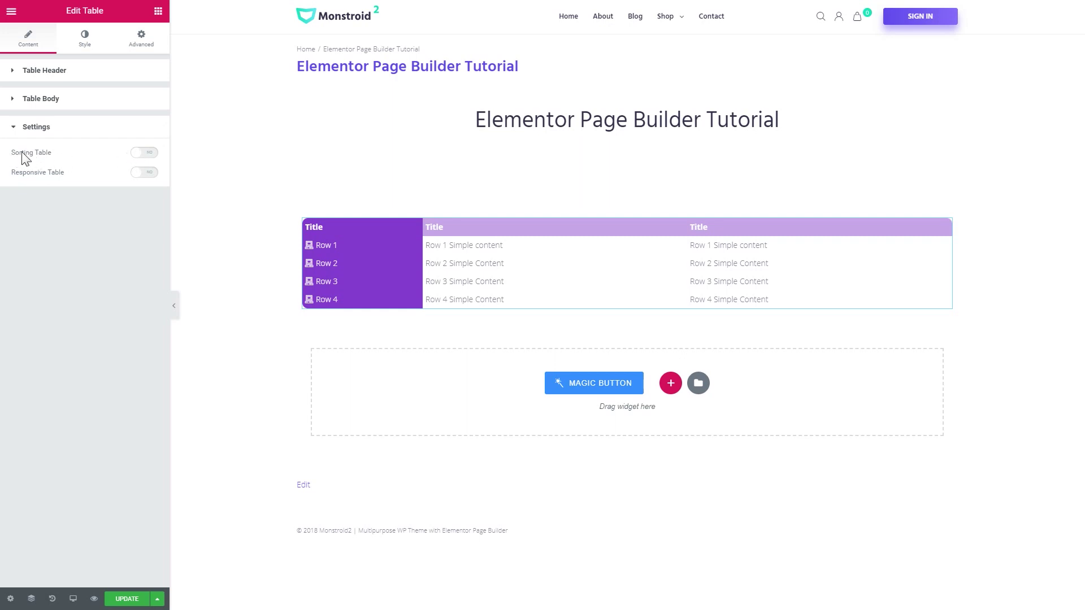
{"action": "left_click", "coordinate": [151, 153]}
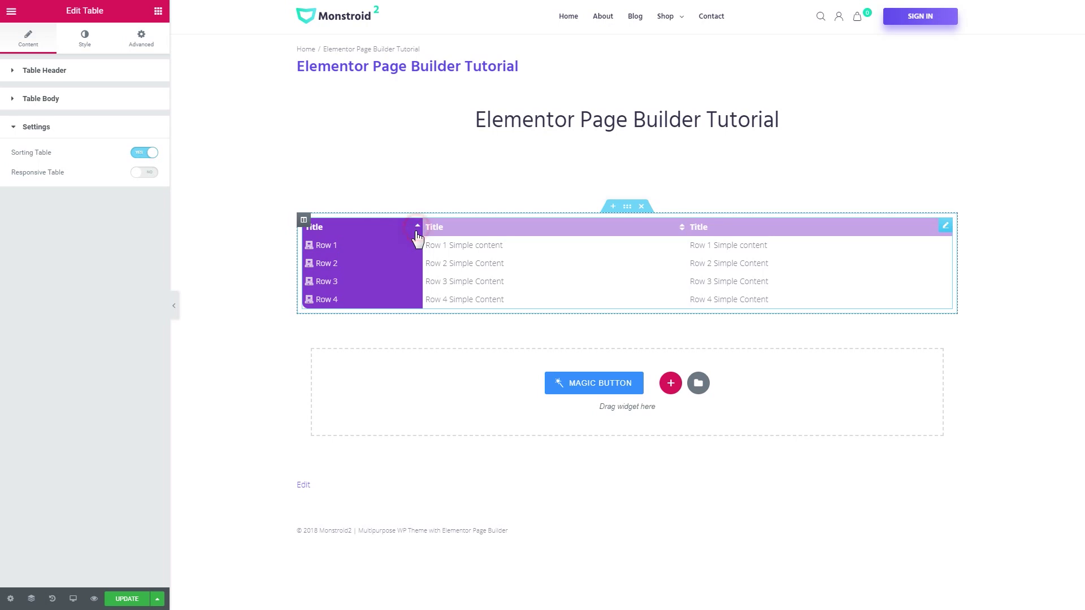
{"action": "left_click", "coordinate": [416, 230]}
{"action": "left_click", "coordinate": [417, 229]}
{"action": "left_click", "coordinate": [418, 229]}
- Enable Responsive Table with Responsive On set to Mobile only
{"action": "left_click", "coordinate": [144, 173]}
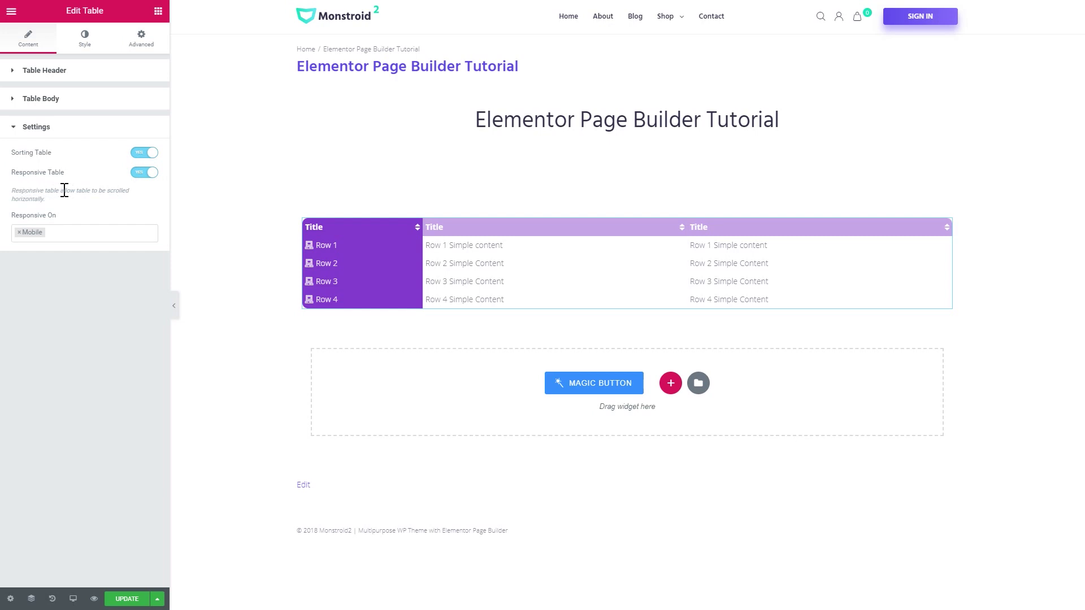
{"action": "mouse_move", "coordinate": [64, 190]}
{"action": "left_mouse_down"}
{"action": "mouse_move", "coordinate": [89, 190]}
{"action": "mouse_move", "coordinate": [96, 203]}
{"action": "left_mouse_up"}
{"action": "left_click", "coordinate": [68, 191]}
{"action": "left_click", "coordinate": [59, 231]}
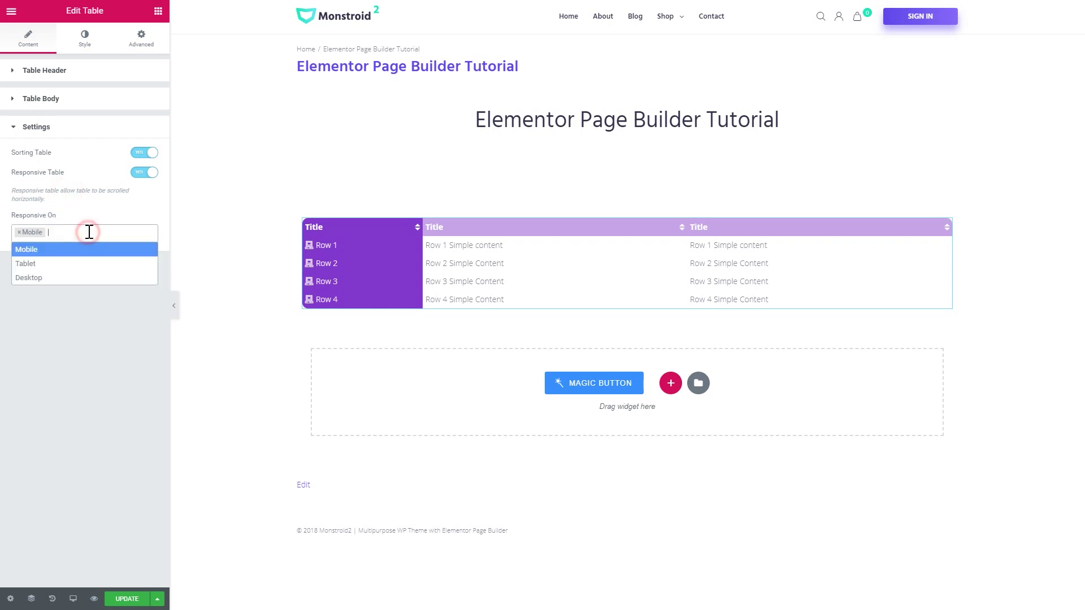
{"action": "left_click", "coordinate": [32, 251]}
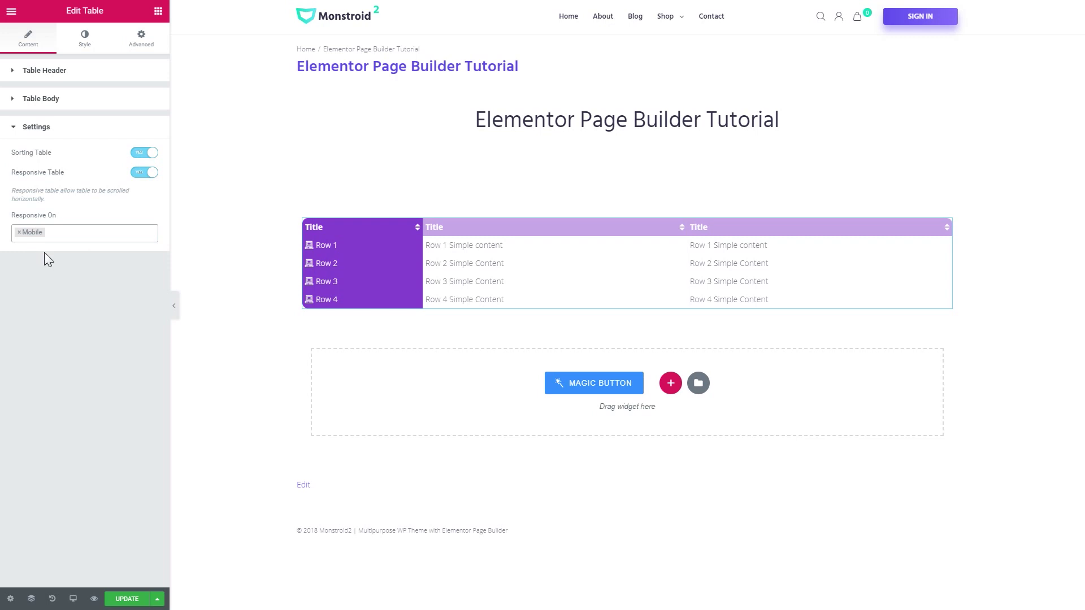
{"action": "left_click", "coordinate": [82, 44]}
- Set Table Header padding to 10 on every side and choose a solid border type
{"action": "left_click", "coordinate": [57, 70]}
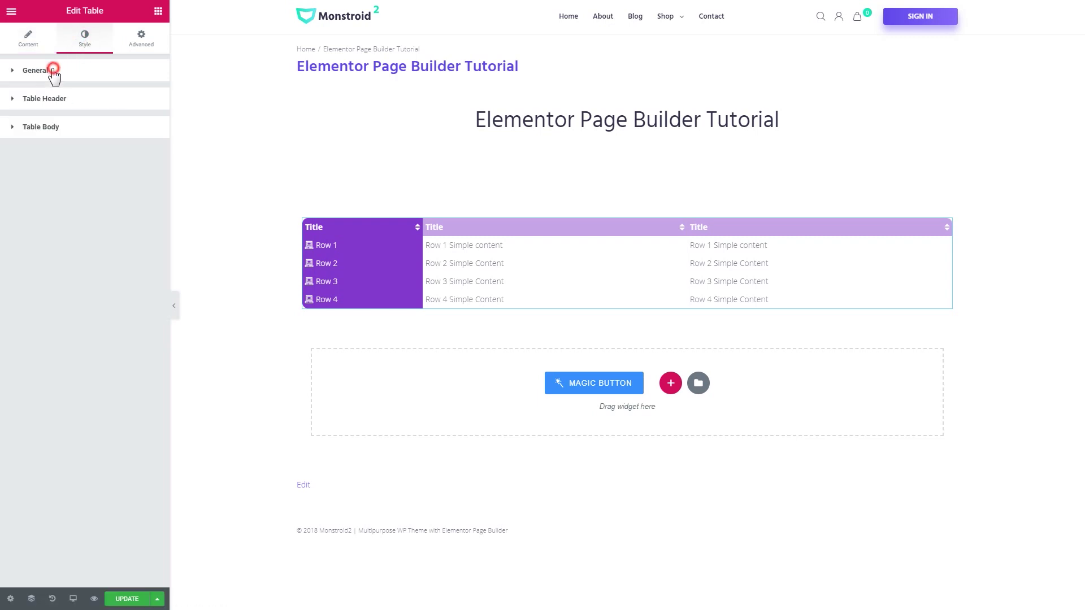
{"action": "left_click", "coordinate": [52, 100]}
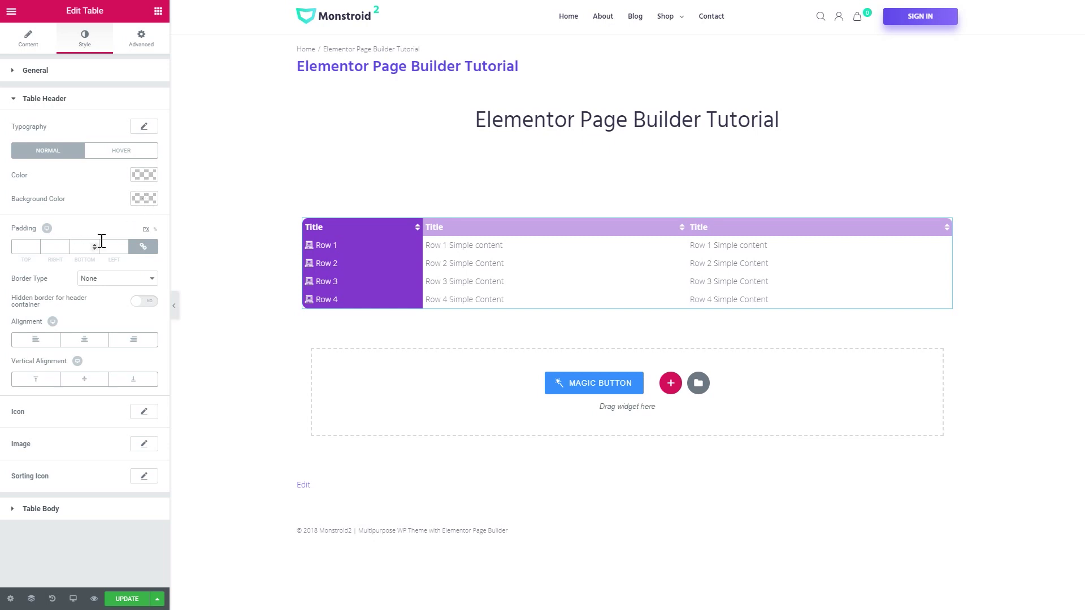
{"action": "mouse_move", "coordinate": [54, 247]}
{"action": "type", "text": "1"}
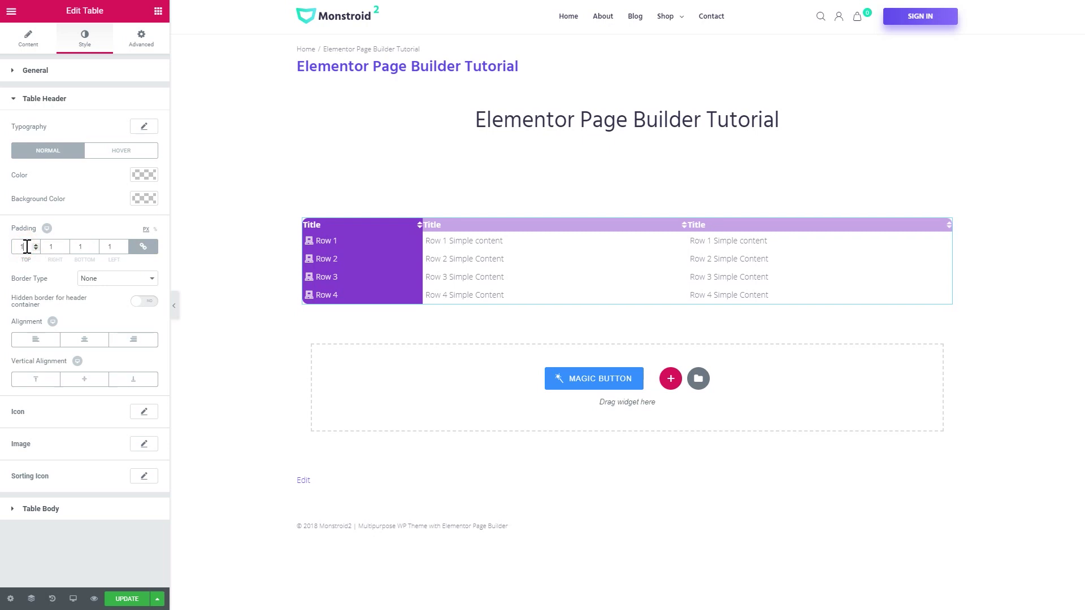
{"action": "type", "text": "0"}
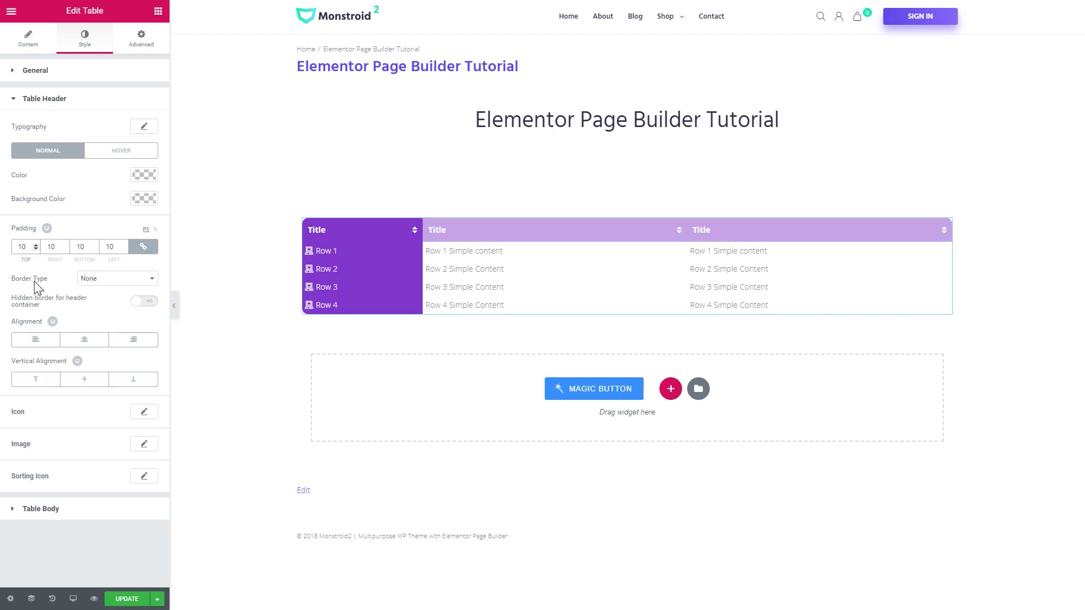
{"action": "left_click", "coordinate": [99, 279]}
- Try a 1px grey solid header border, hide the header container border, then reset border to None
{"action": "left_click", "coordinate": [95, 299]}
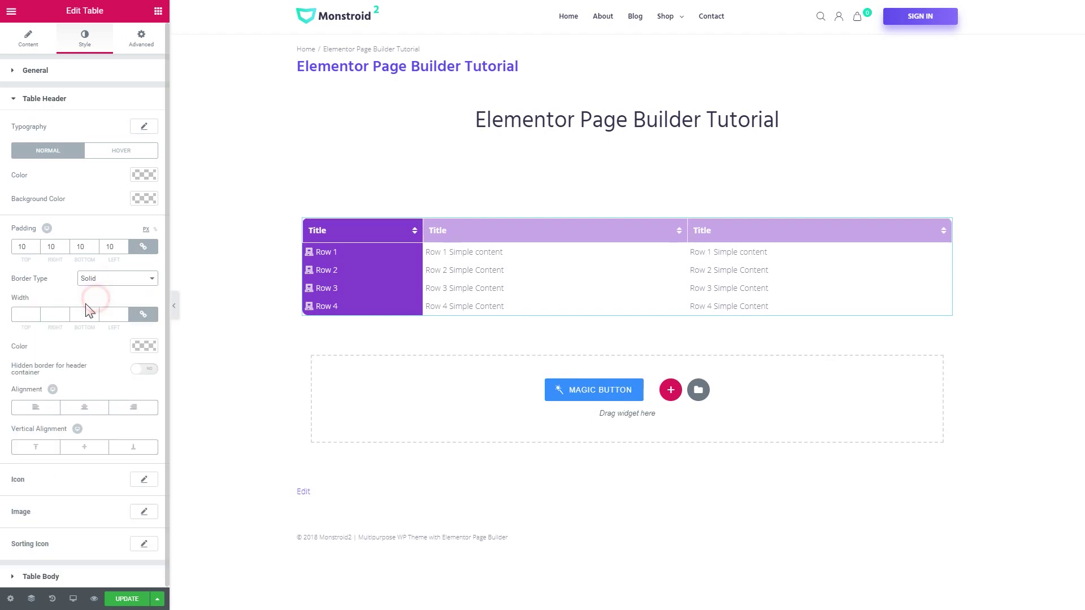
{"action": "left_click", "coordinate": [23, 315]}
{"action": "type", "text": "1"}
{"action": "left_click", "coordinate": [145, 371]}
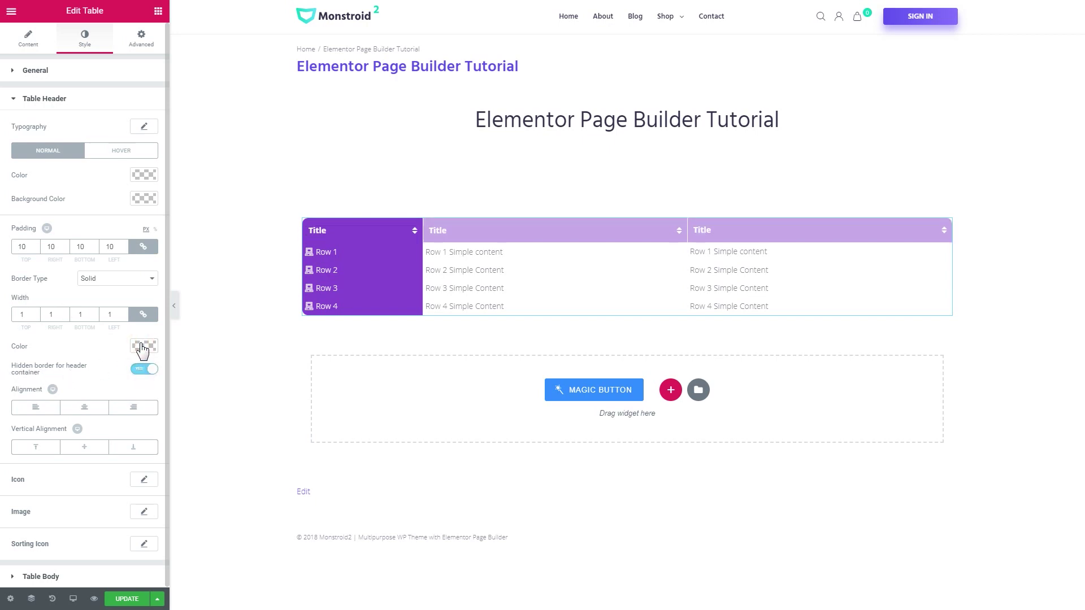
{"action": "left_click", "coordinate": [142, 347]}
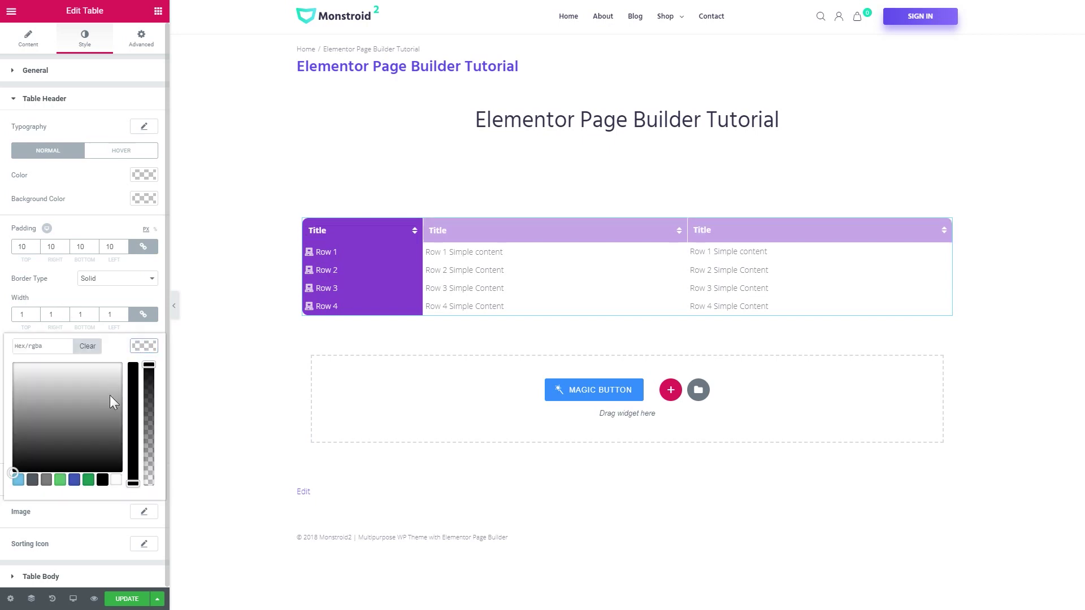
{"action": "left_click", "coordinate": [46, 480]}
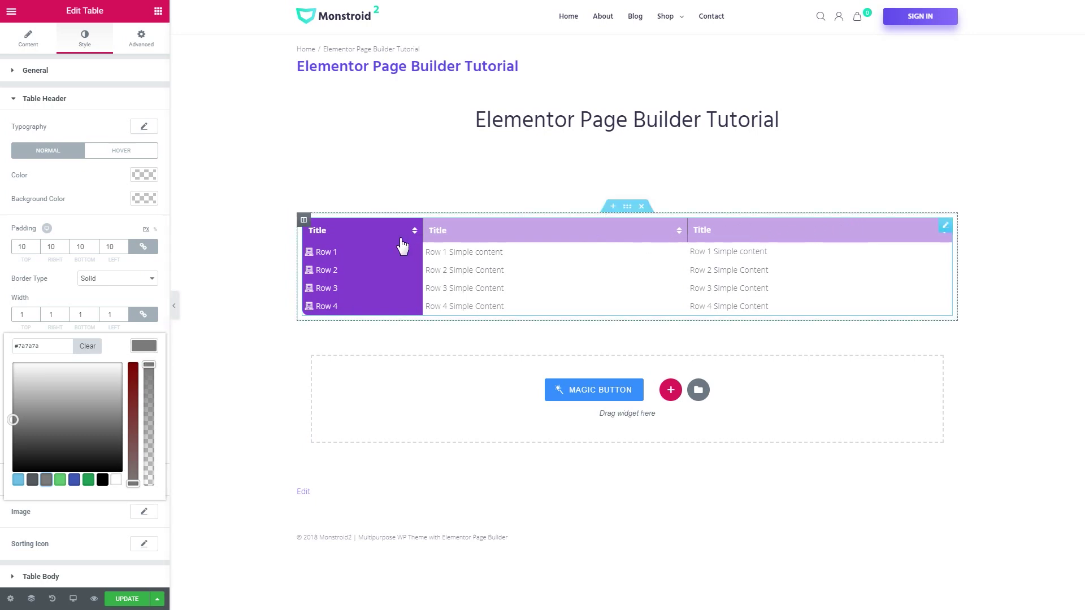
{"action": "left_click", "coordinate": [143, 331]}
{"action": "left_click", "coordinate": [117, 278]}
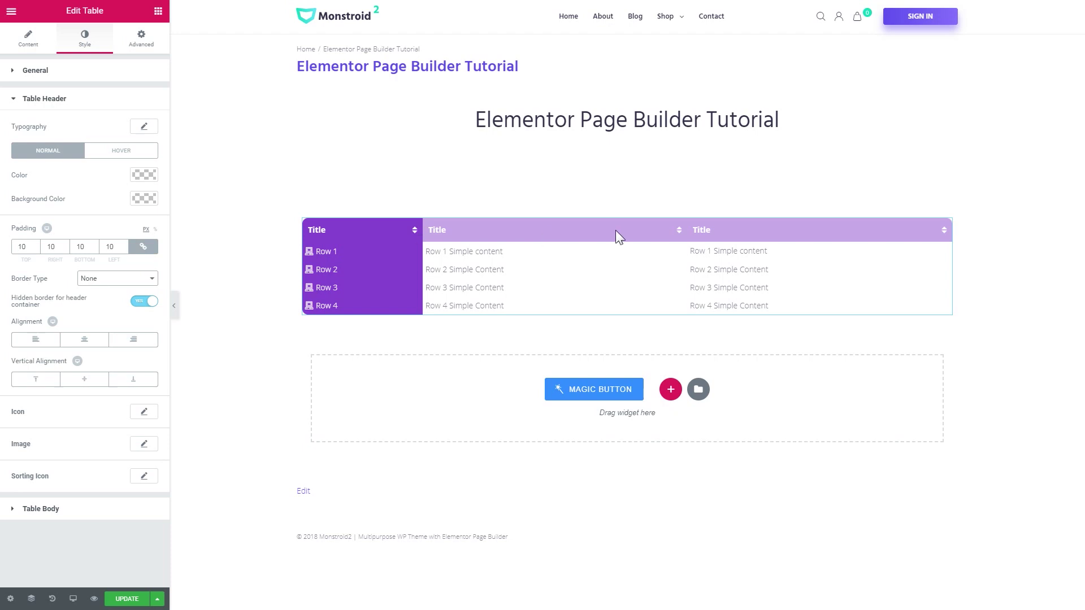
{"action": "left_click", "coordinate": [50, 101]}
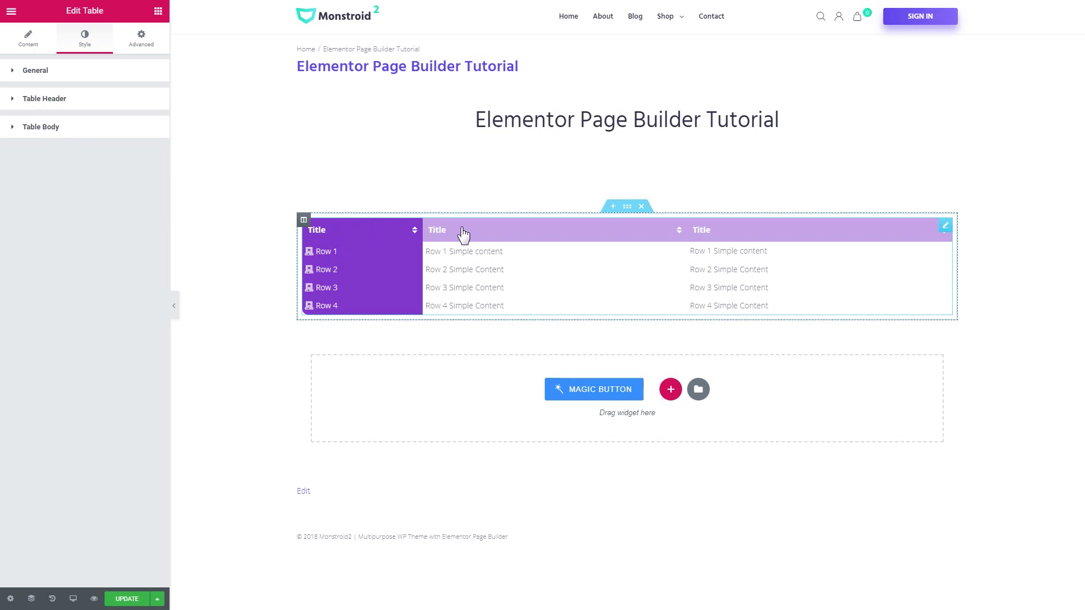
- Set Table Body cell padding to 10 on every side
{"action": "left_click", "coordinate": [90, 127]}
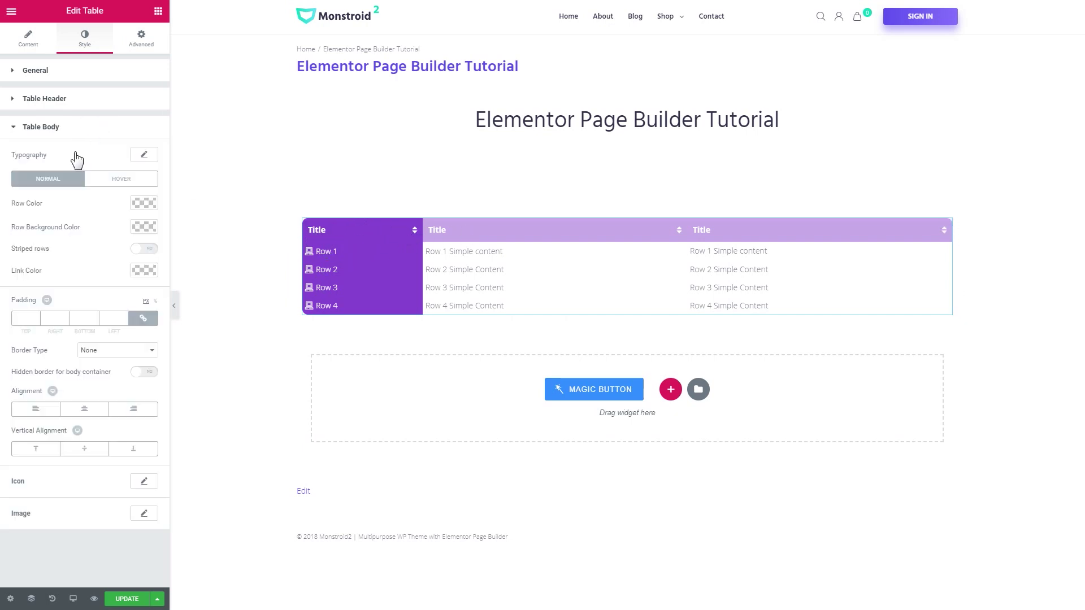
{"action": "left_click", "coordinate": [26, 319]}
{"action": "type", "text": "10"}
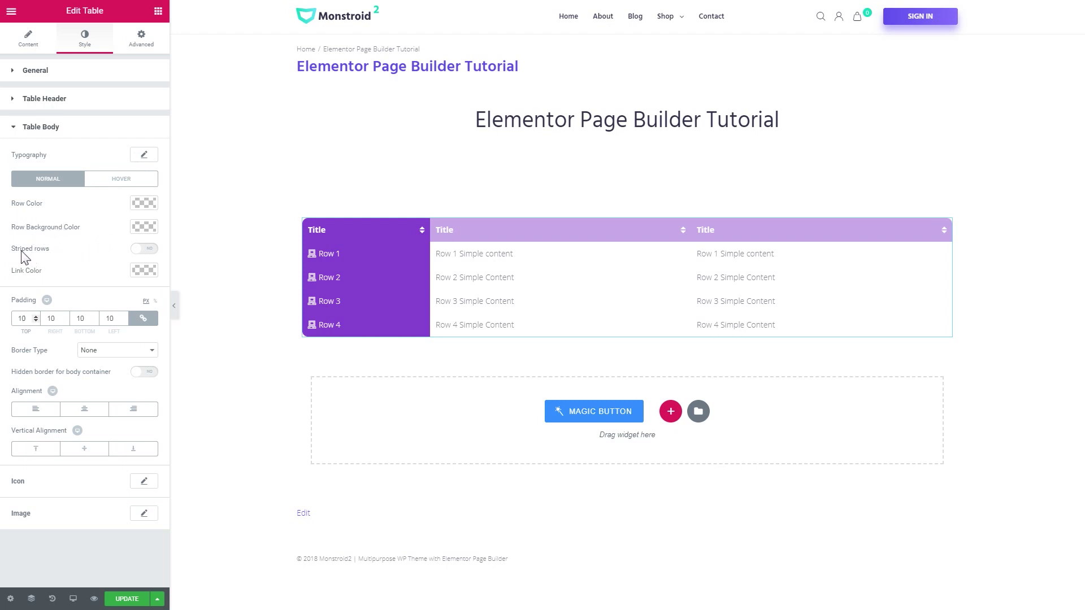
- Turn on striped rows with a light lavender even-row background colour
{"action": "left_click", "coordinate": [142, 248]}
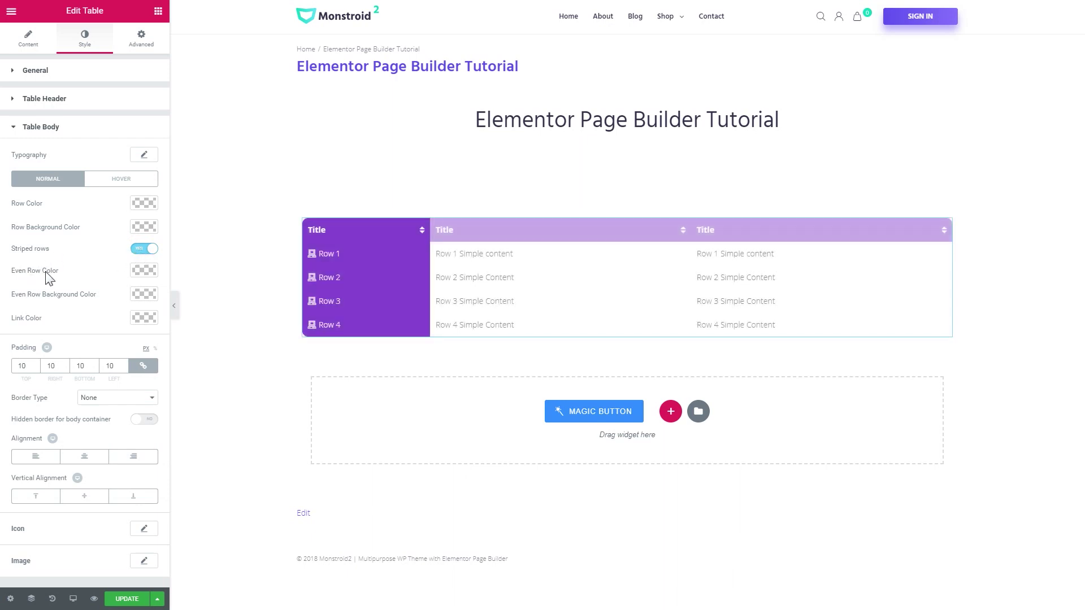
{"action": "left_click", "coordinate": [144, 293]}
{"action": "left_click", "coordinate": [41, 293]}
{"action": "key", "text": "ctrl+v"}
{"action": "left_click", "coordinate": [77, 305]}
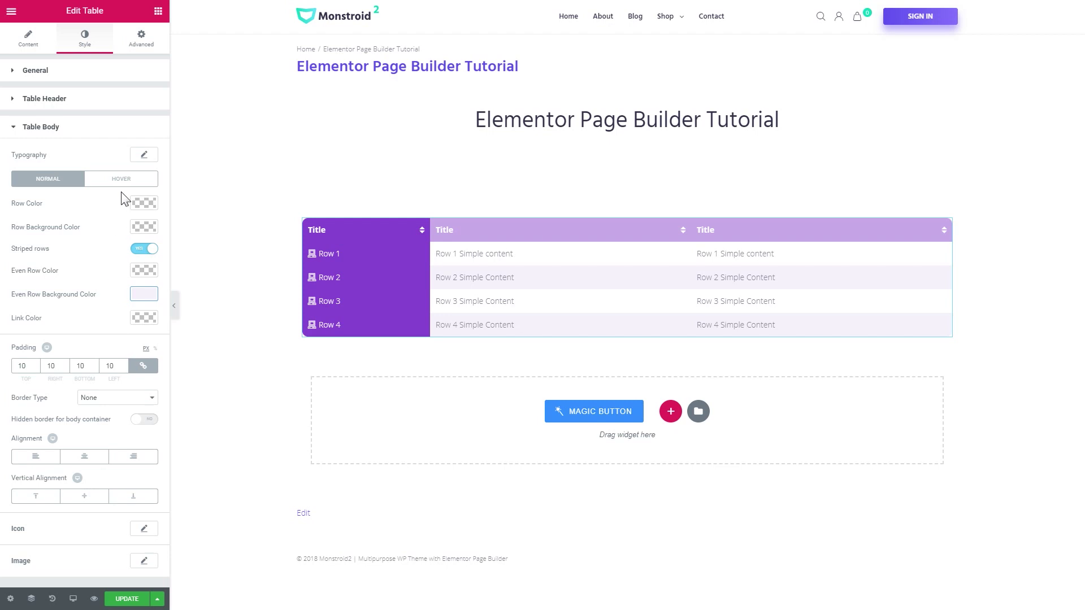
{"action": "left_click", "coordinate": [143, 528]}
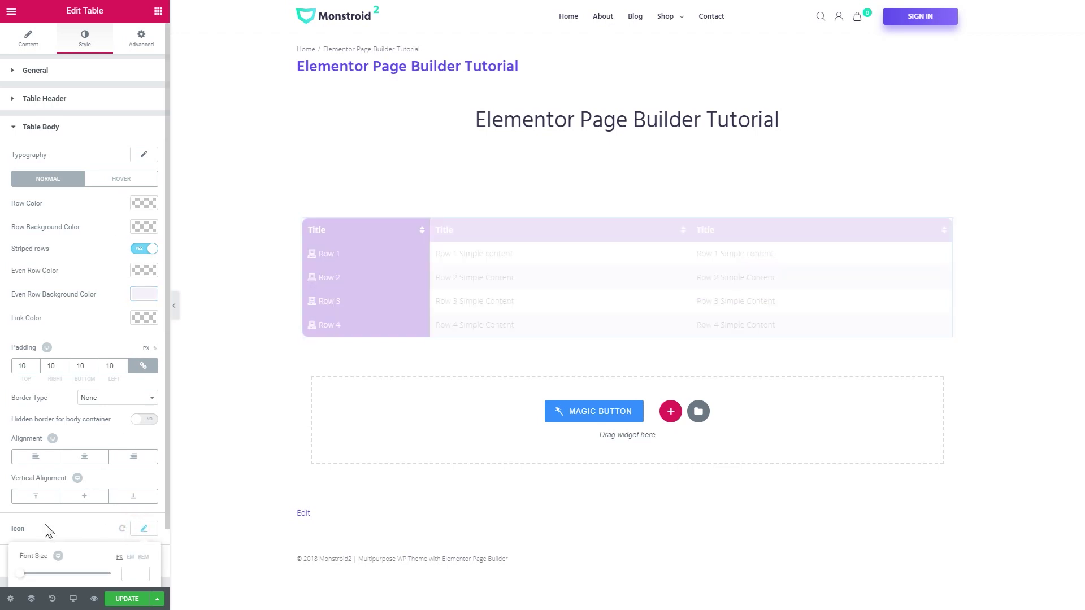
- Set the row icon size to 18 and the icon-to-label gap to 17
{"action": "scroll", "coordinate": [48, 531], "scroll_direction": "down", "scroll_amount": 1}
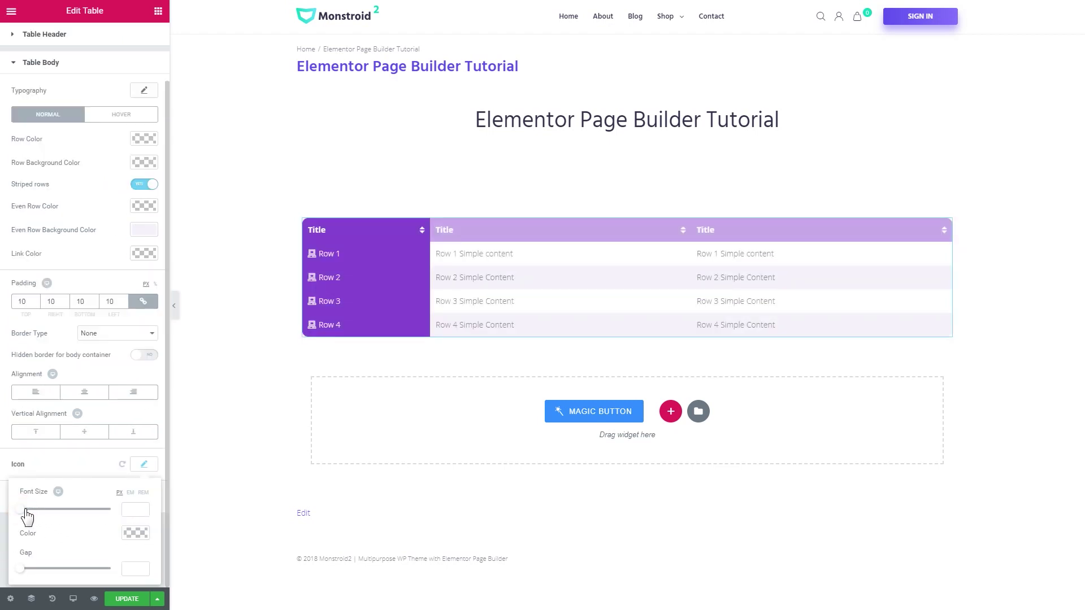
{"action": "left_click_drag", "start_coordinate": [26, 510], "coordinate": [33, 510]}
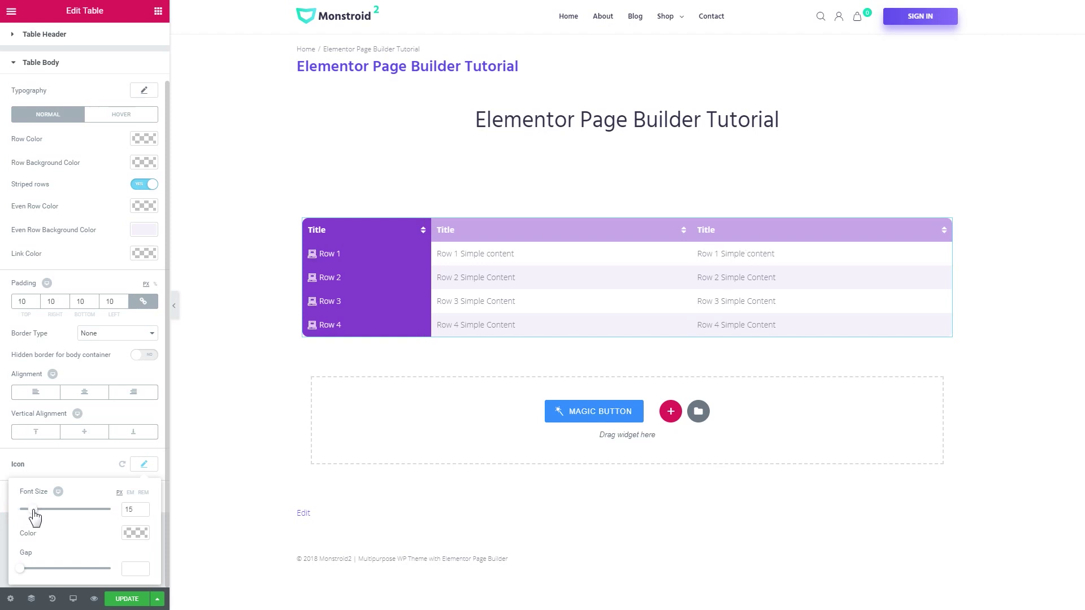
{"action": "left_click_drag", "start_coordinate": [34, 510], "coordinate": [36, 510]}
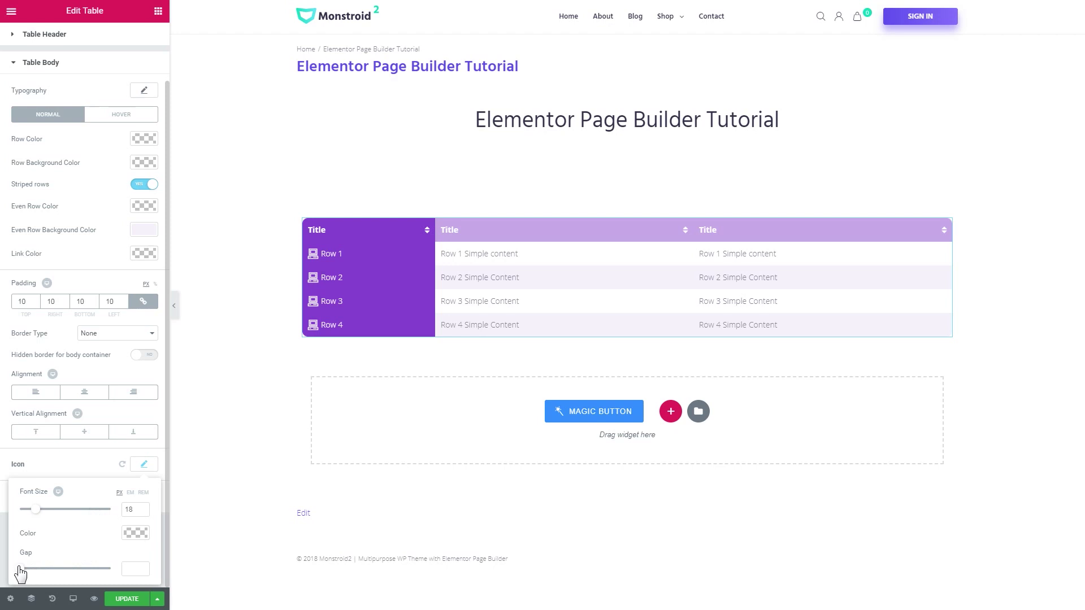
{"action": "left_click_drag", "start_coordinate": [20, 568], "coordinate": [52, 569]}
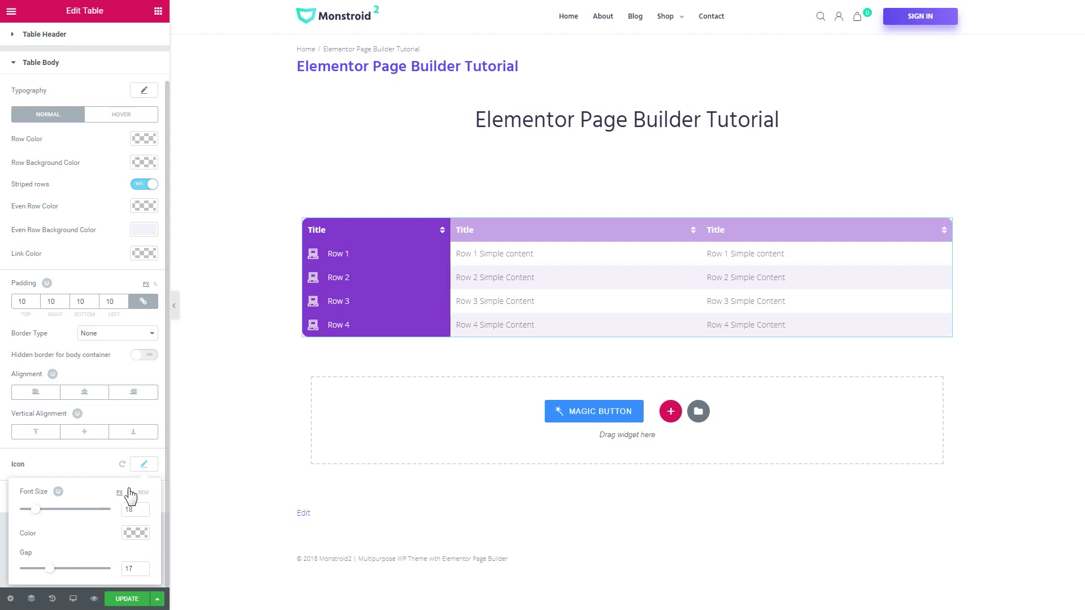
{"action": "left_click", "coordinate": [143, 464]}
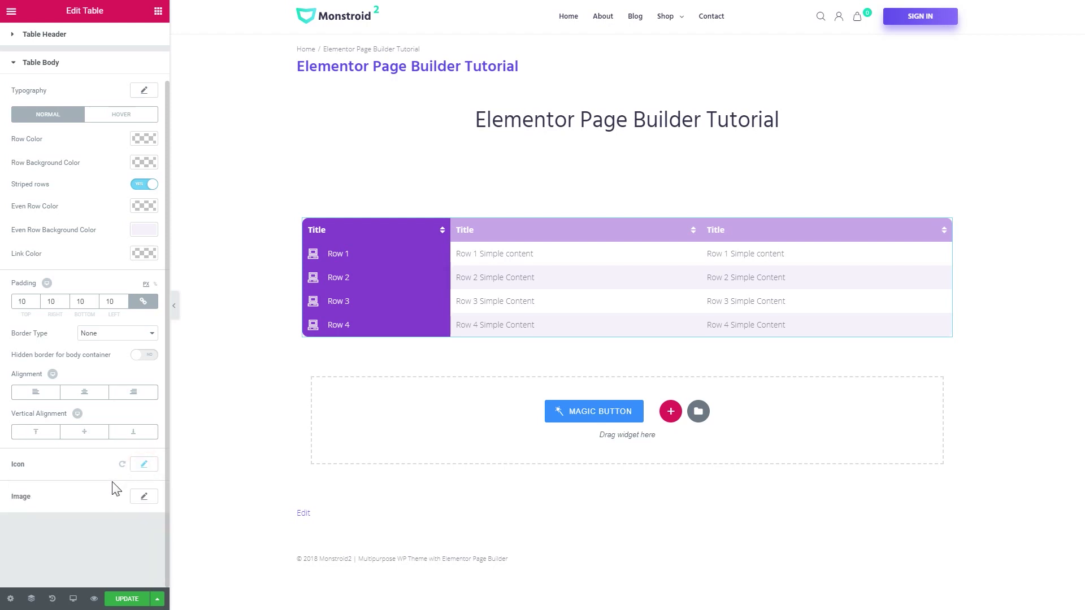
- Collapse the Elementor editor panel to preview the finished striped purple table
{"action": "left_click", "coordinate": [175, 308]}
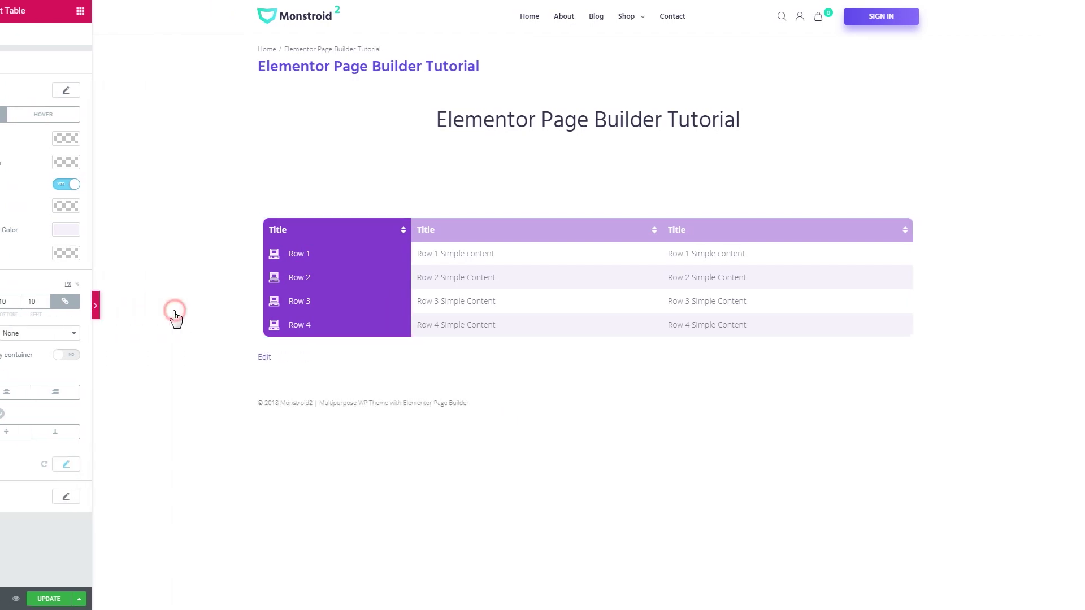